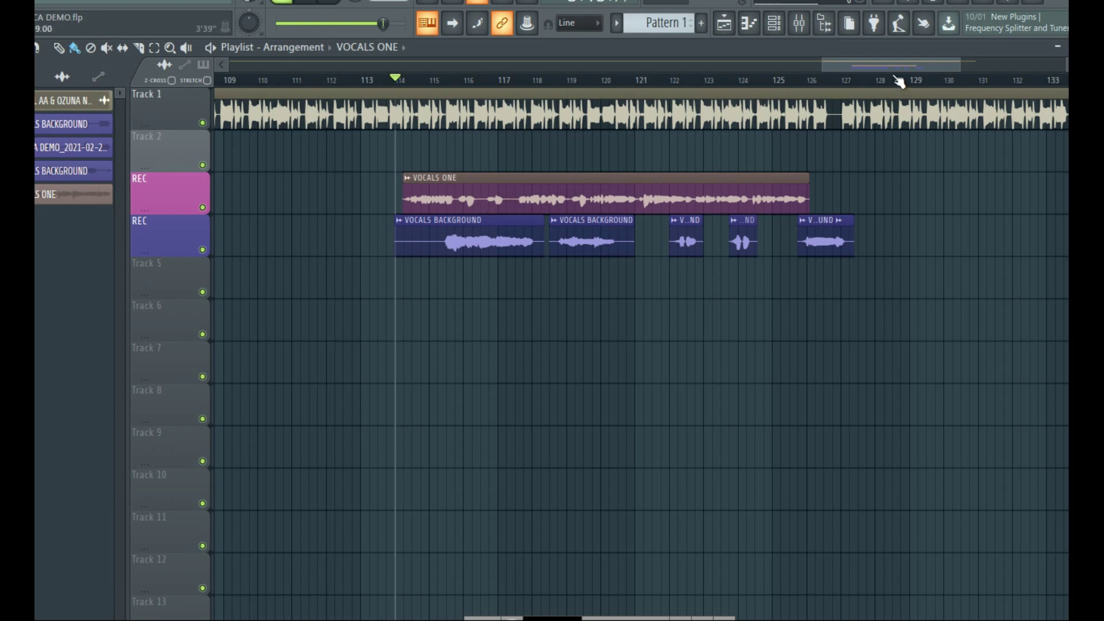
Bring up the mixer to inspect the Insert 2 vocal track and its effect chain
drag(883, 64, 877, 63)
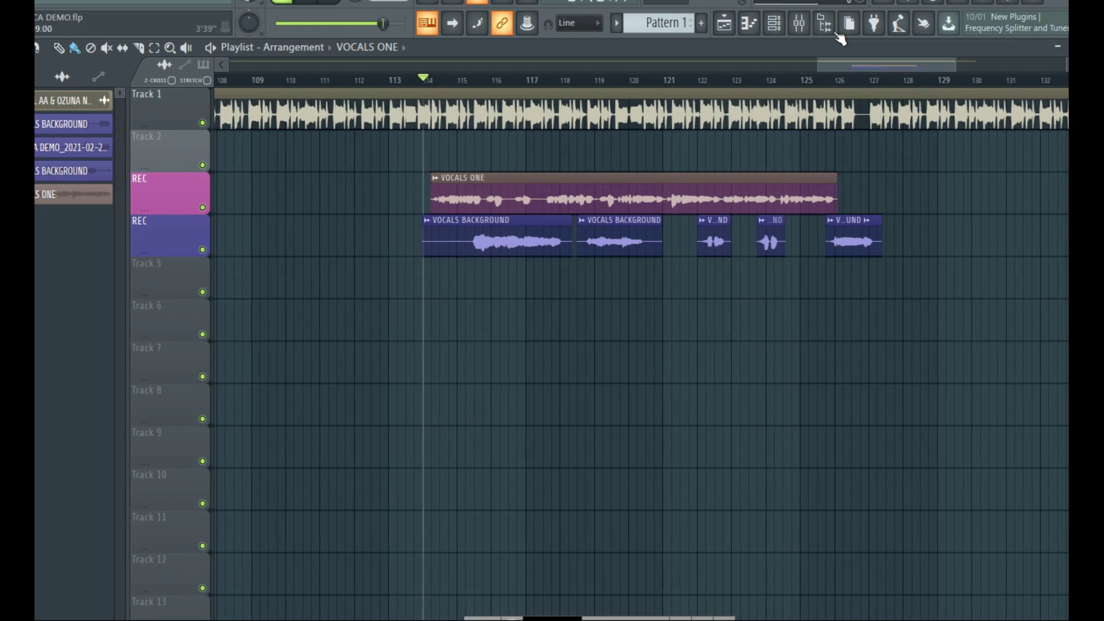
key(F9)
key(F9)
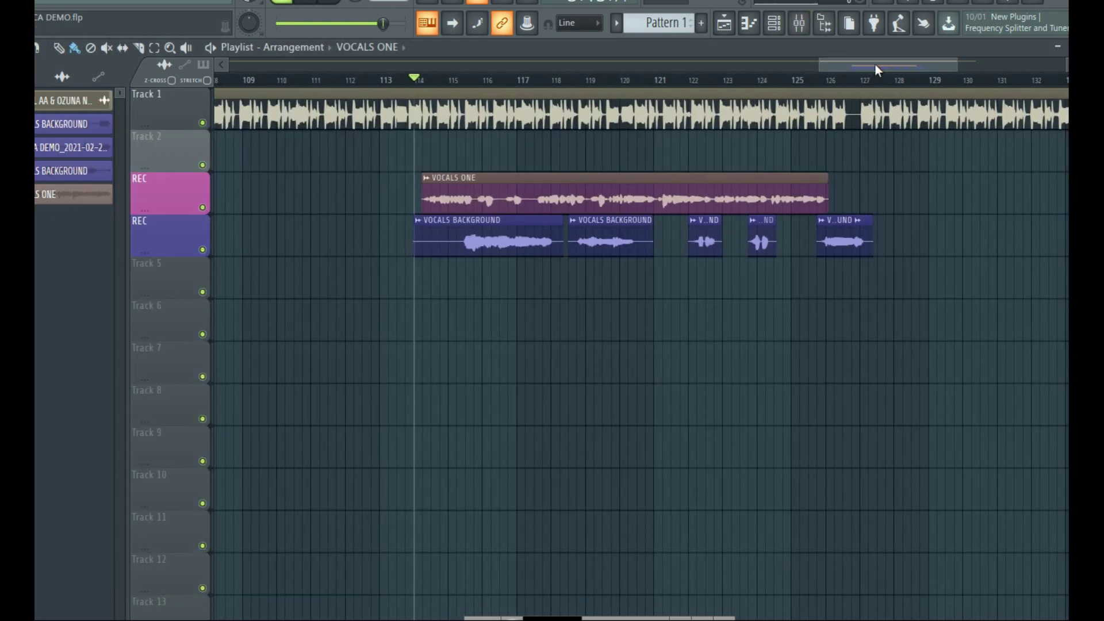
click(800, 25)
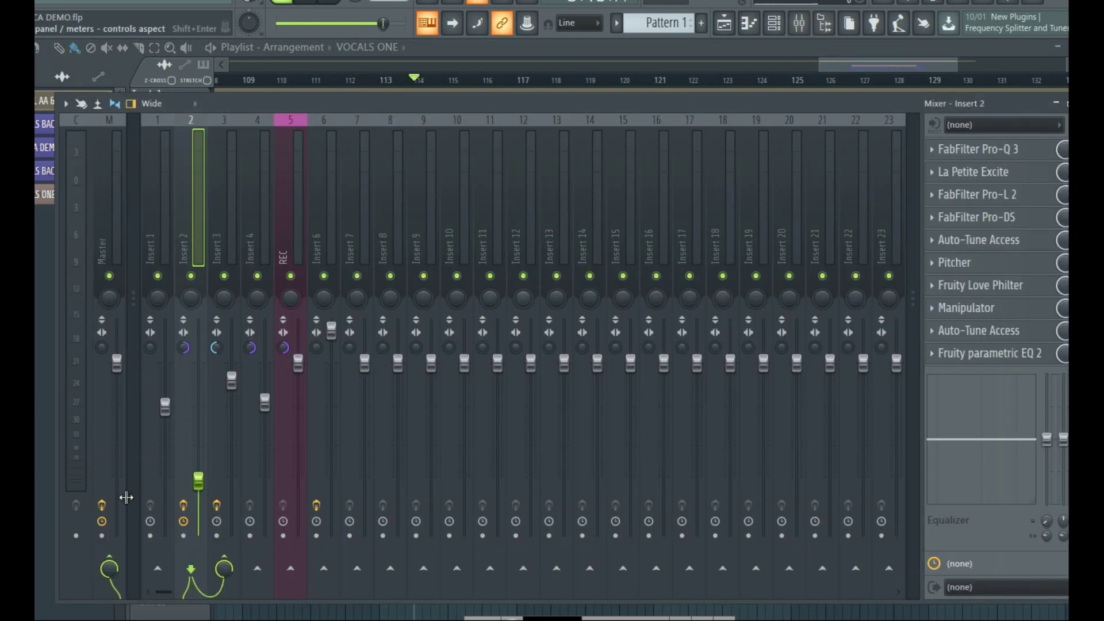
click(183, 505)
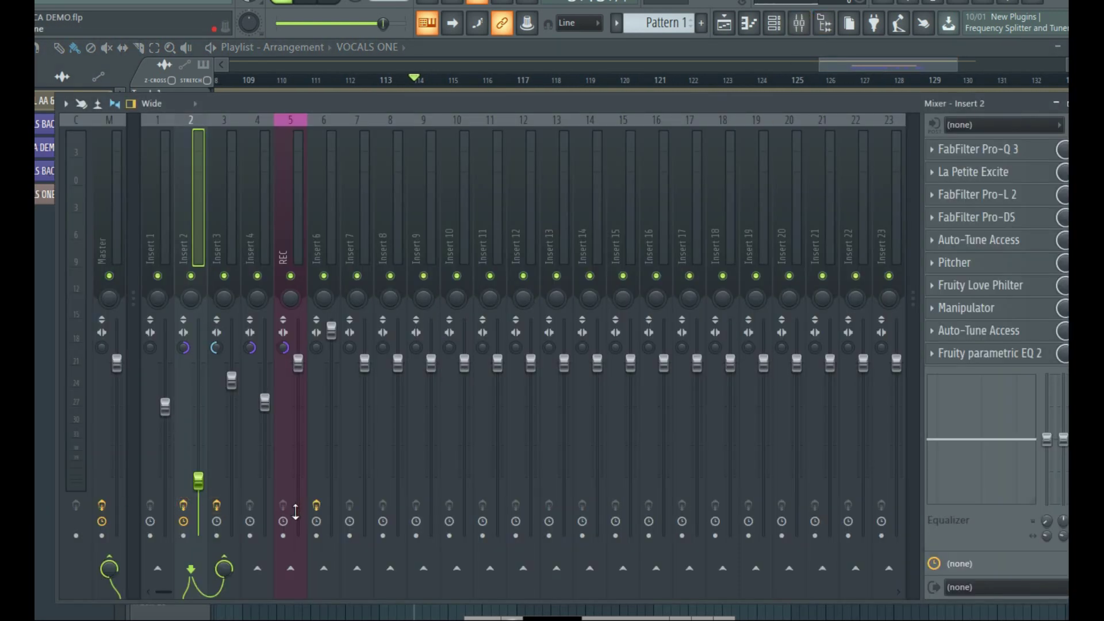
click(182, 505)
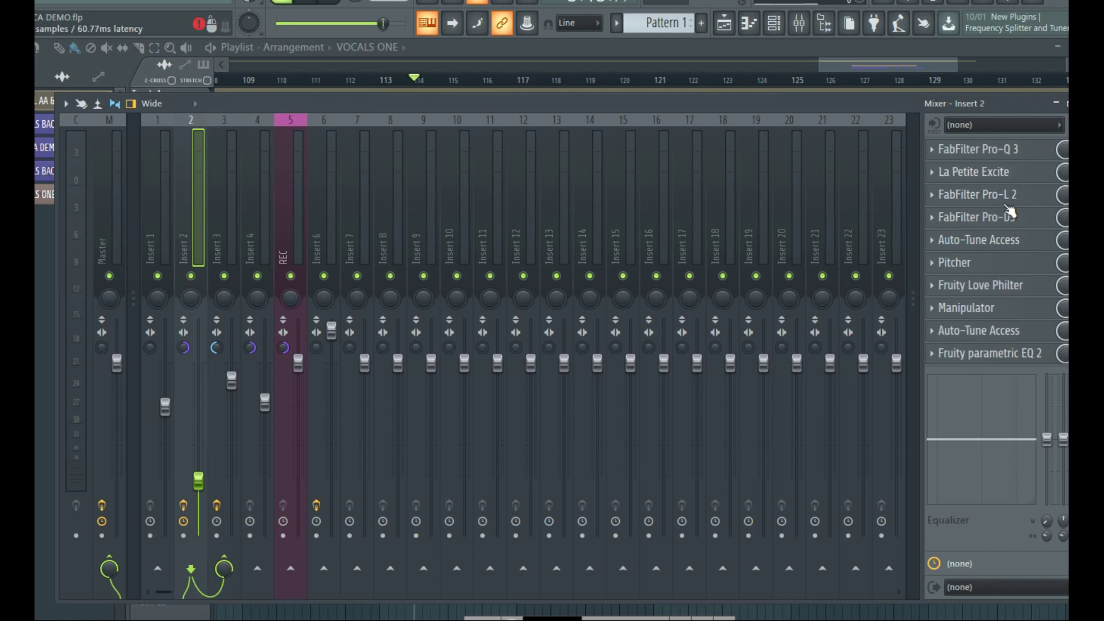
Examine the FabFilter Pro-Q 3 and La Petite Excite settings on Insert 2, closing each plugin after viewing
click(1003, 150)
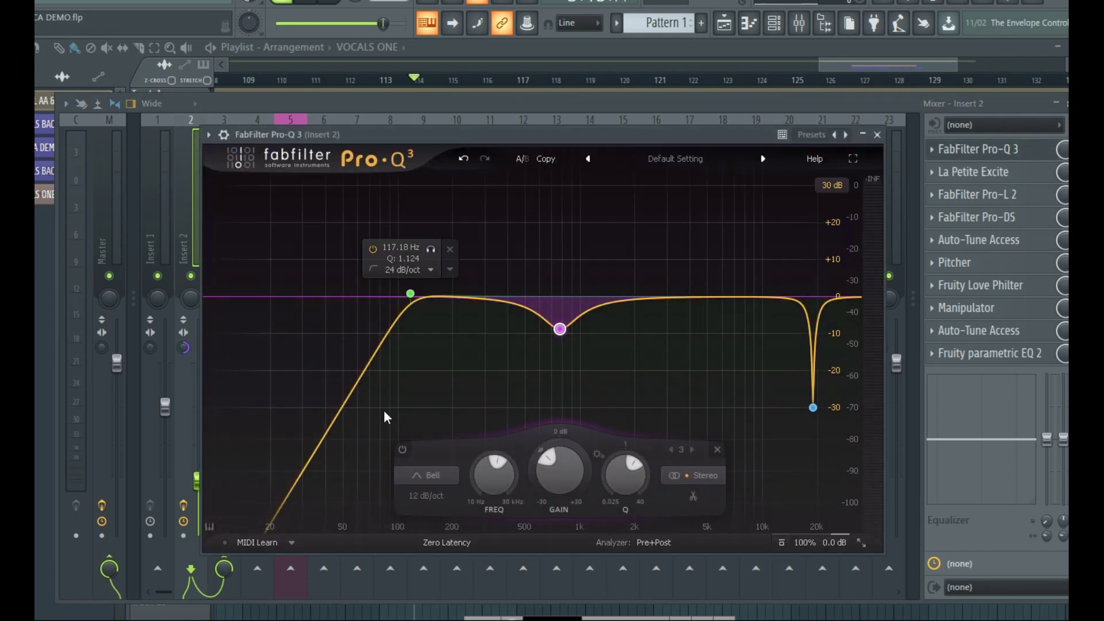
click(878, 135)
click(977, 171)
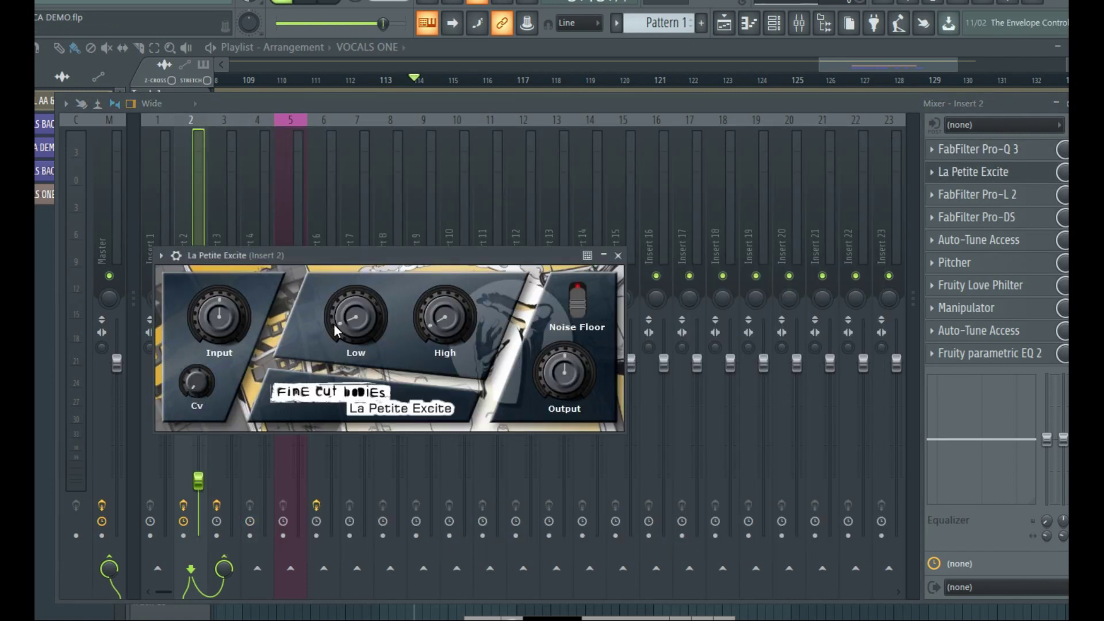
click(618, 255)
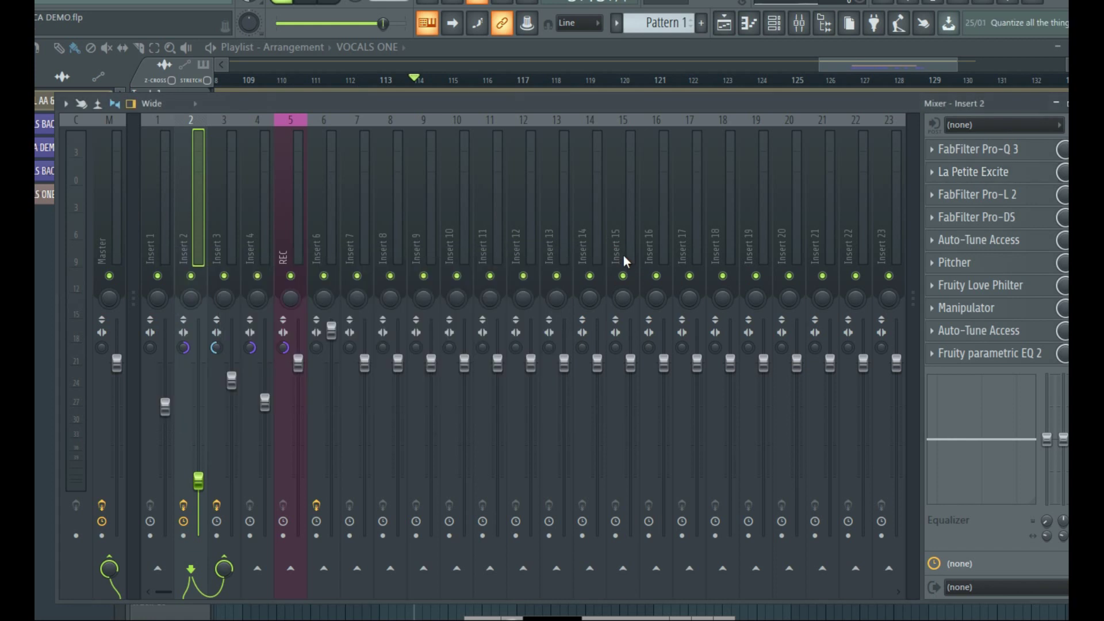
click(1020, 173)
click(618, 255)
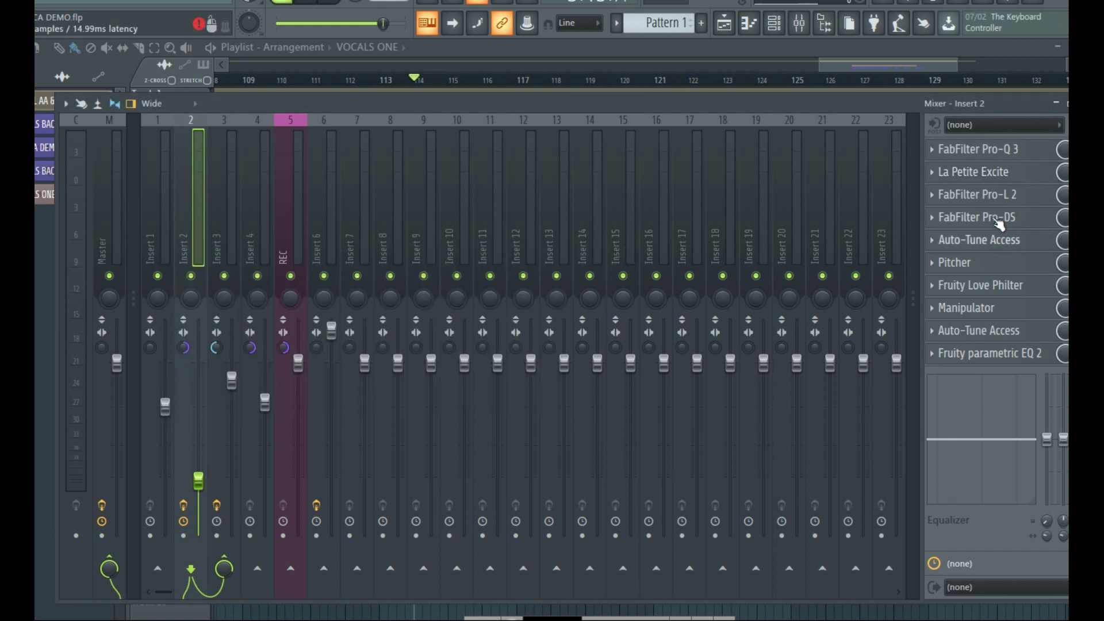
Review the FabFilter Pro-L 2, FabFilter Pro-DS and first Auto-Tune Access settings on Insert 2
click(977, 195)
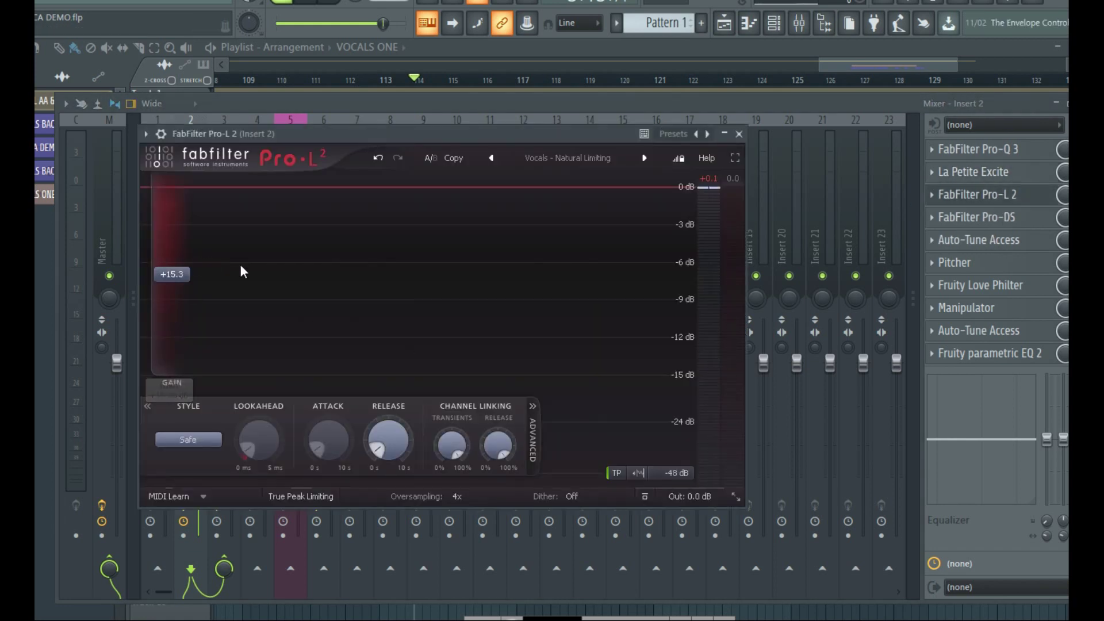
click(739, 133)
click(972, 218)
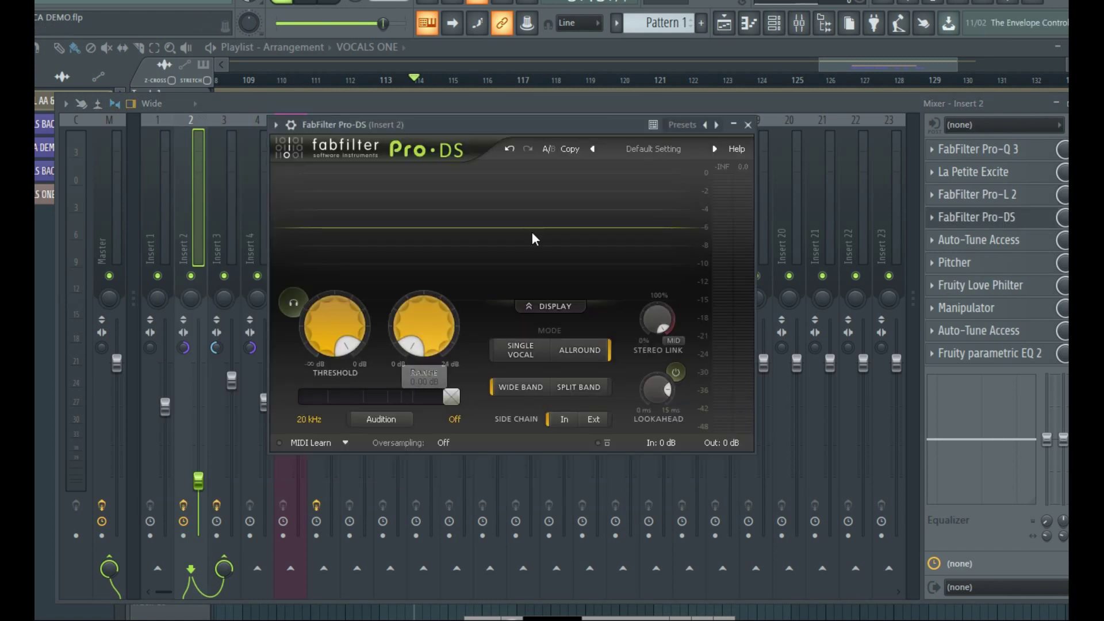
click(748, 124)
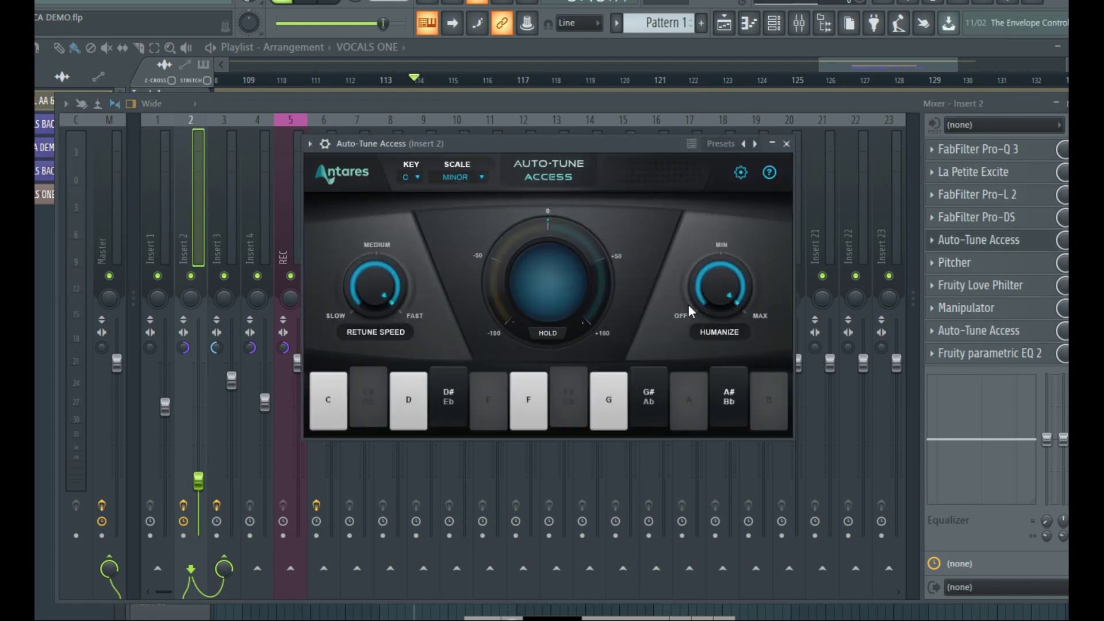
click(787, 144)
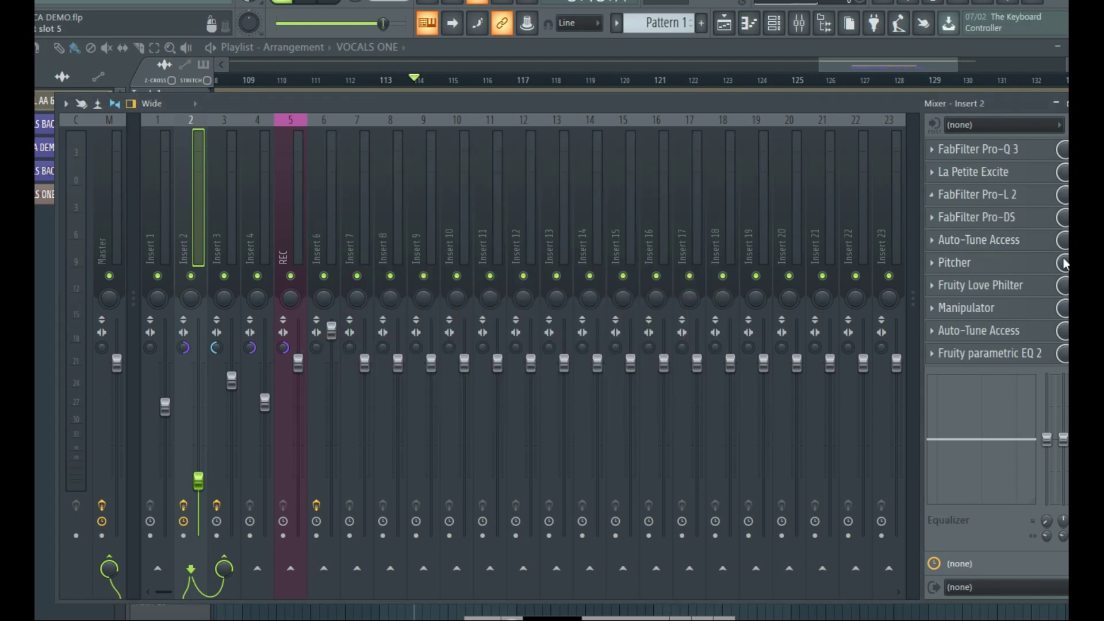
Review the Pitcher, Fruity Love Philter and Manipulator settings in Insert 2's effect chain
click(954, 262)
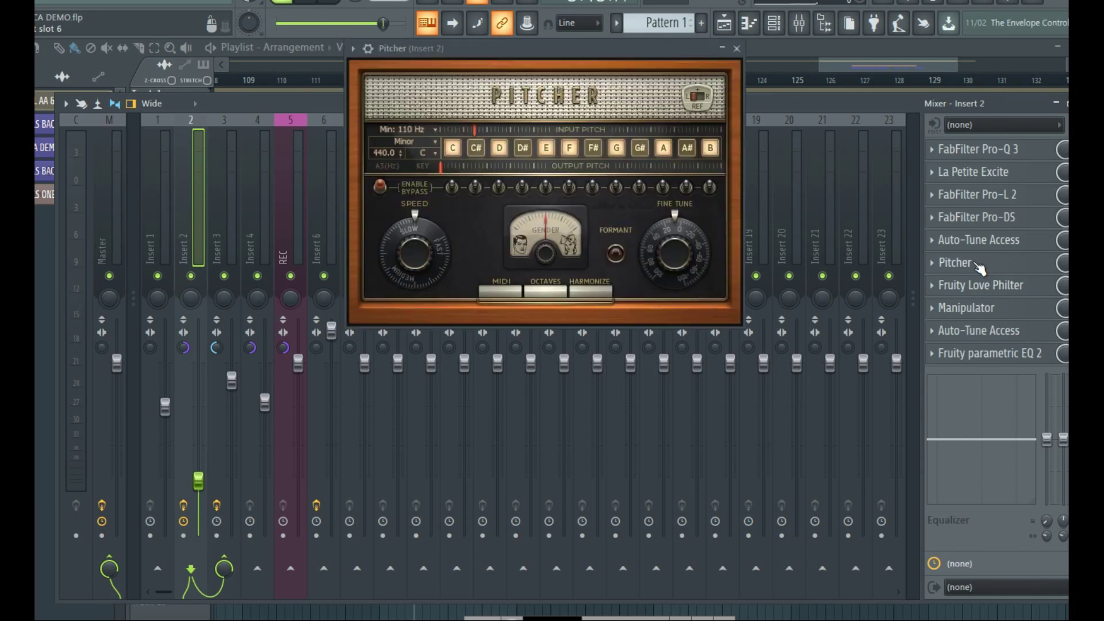
click(737, 49)
click(1012, 291)
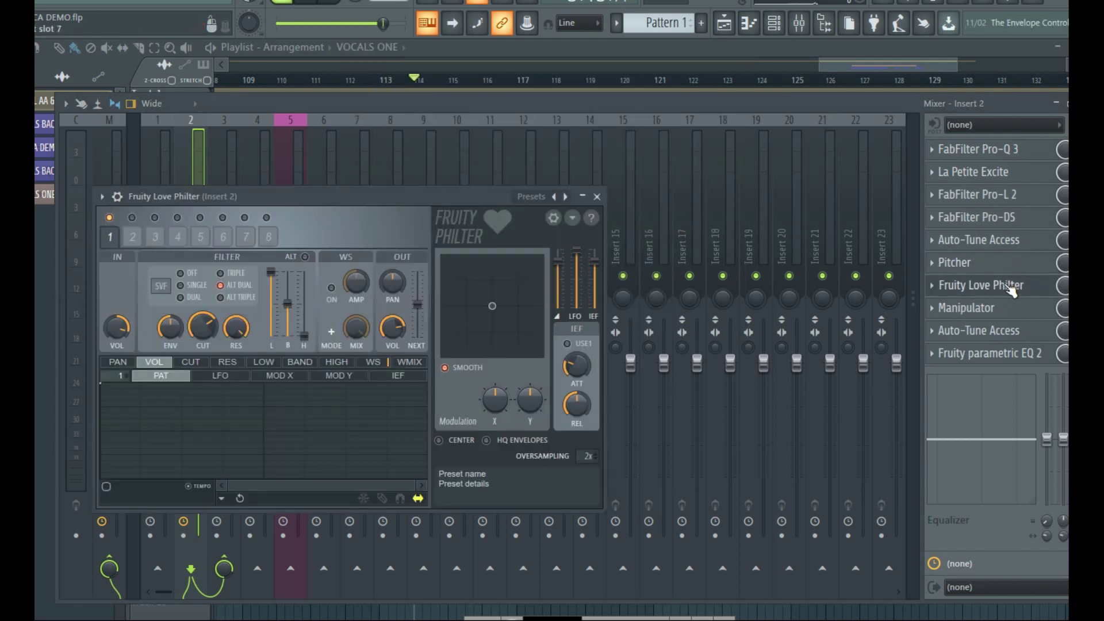
click(598, 197)
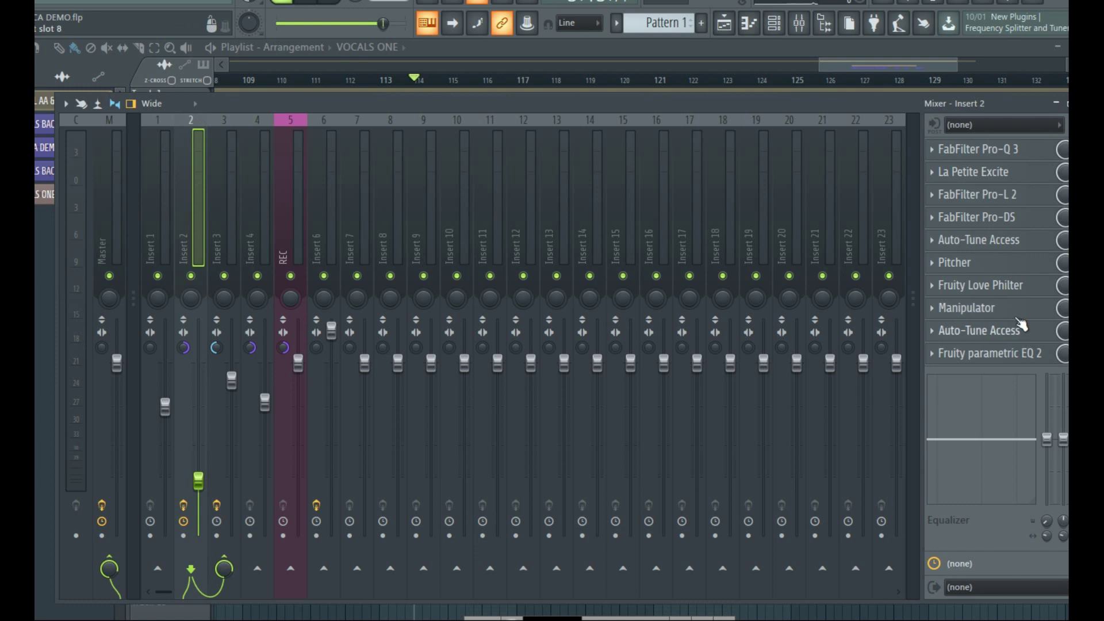
click(1005, 311)
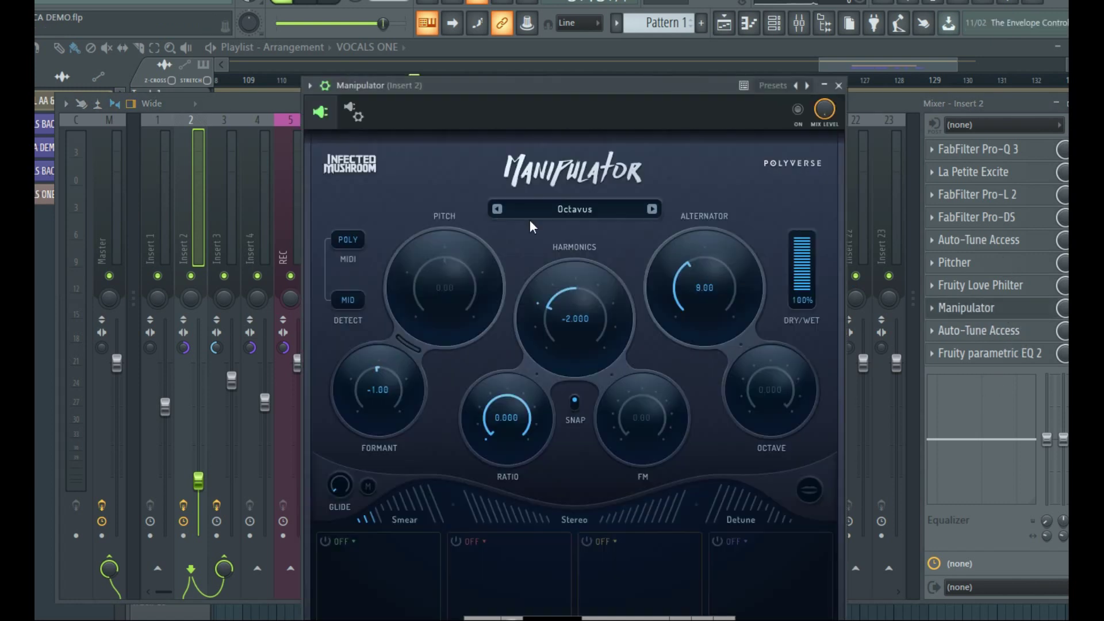
click(838, 86)
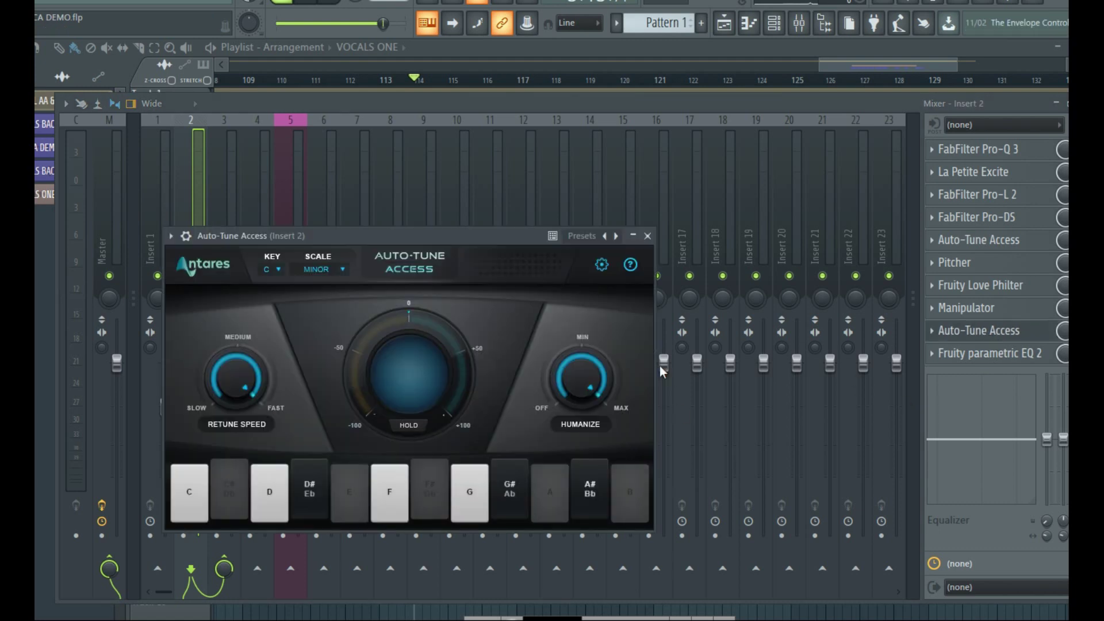
Check the second Auto-Tune Access and the Fruity Parametric EQ 2 on Insert 2, and return to the playlist
click(647, 236)
click(1034, 353)
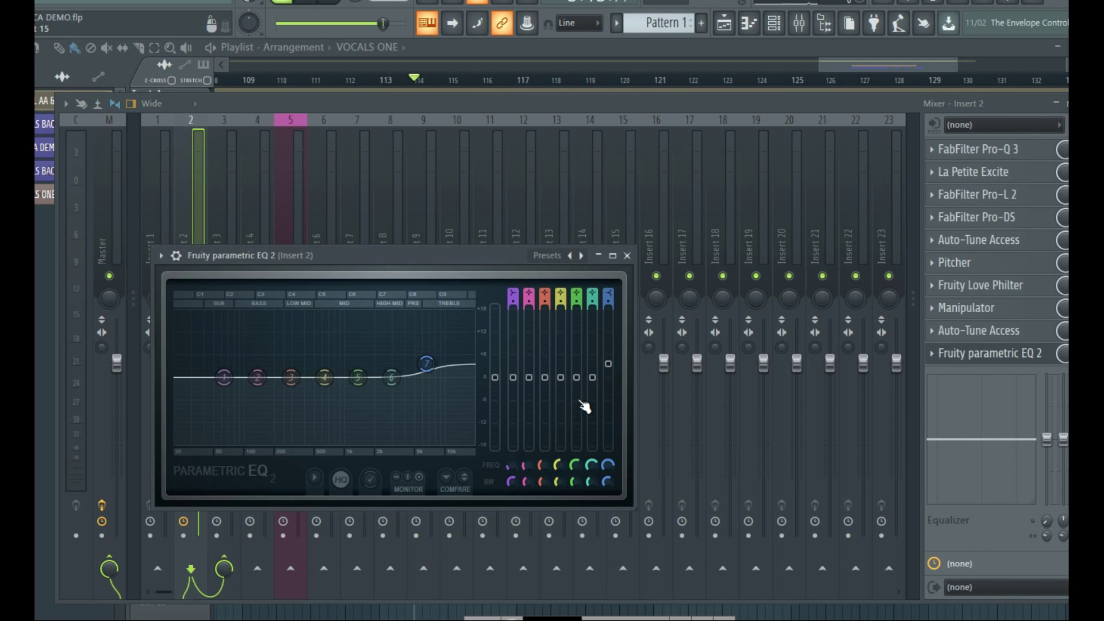
click(628, 256)
key(F9)
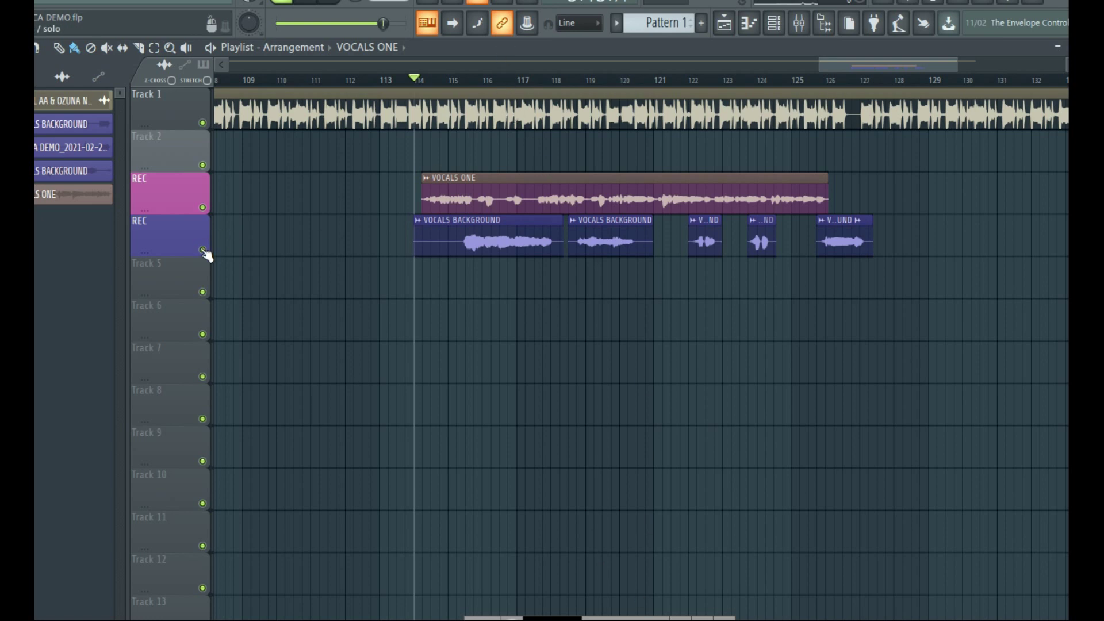
Mute Track 1 and play the VOCALS ONE and VOCALS BACKGROUND clips without the beat
click(205, 124)
key(space)
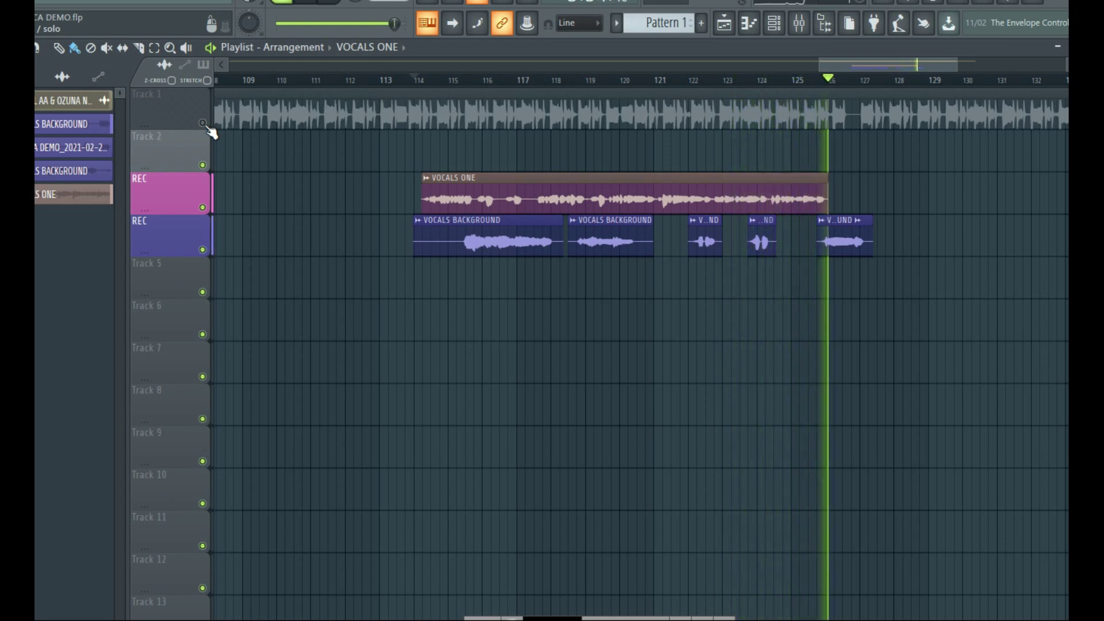
key(space)
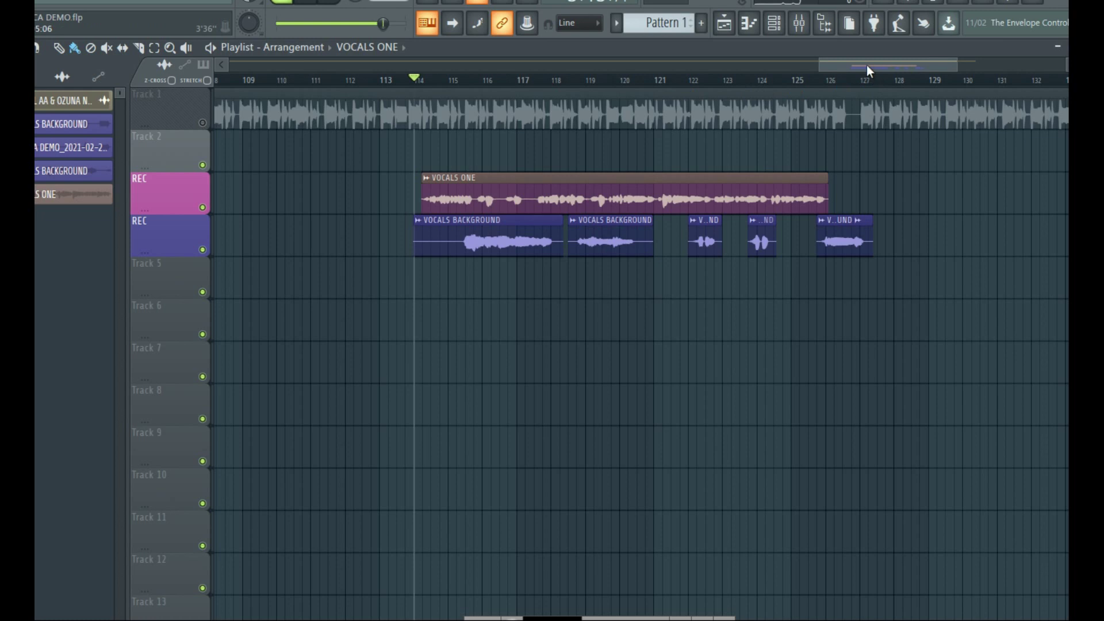
Unmute Track 1 in the playlist to restore the beat
scroll(718, 76, up, 3)
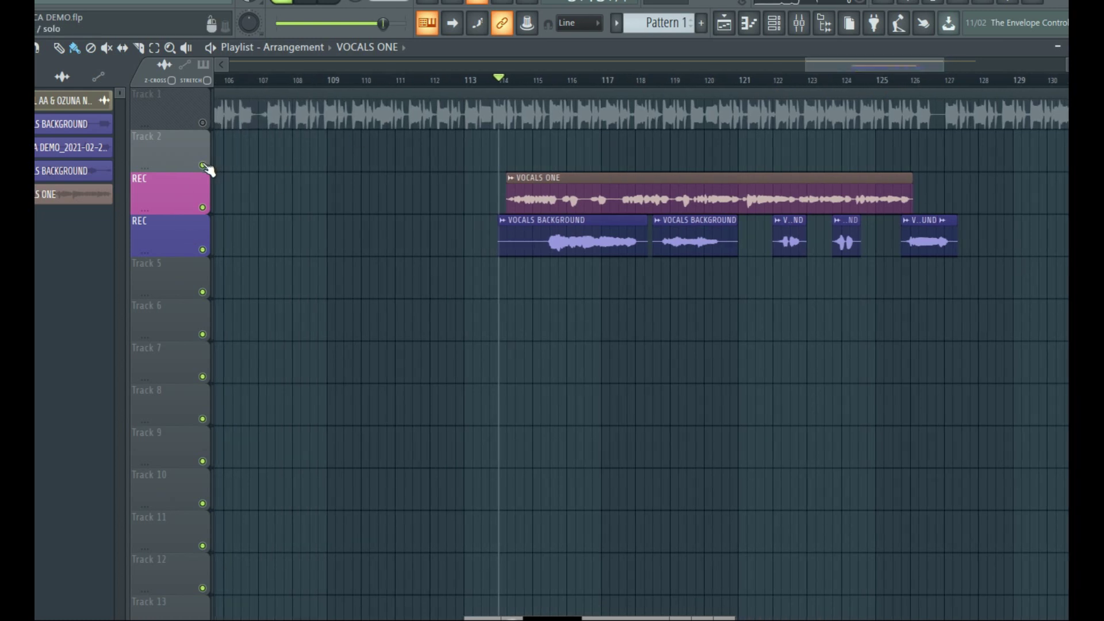
click(203, 124)
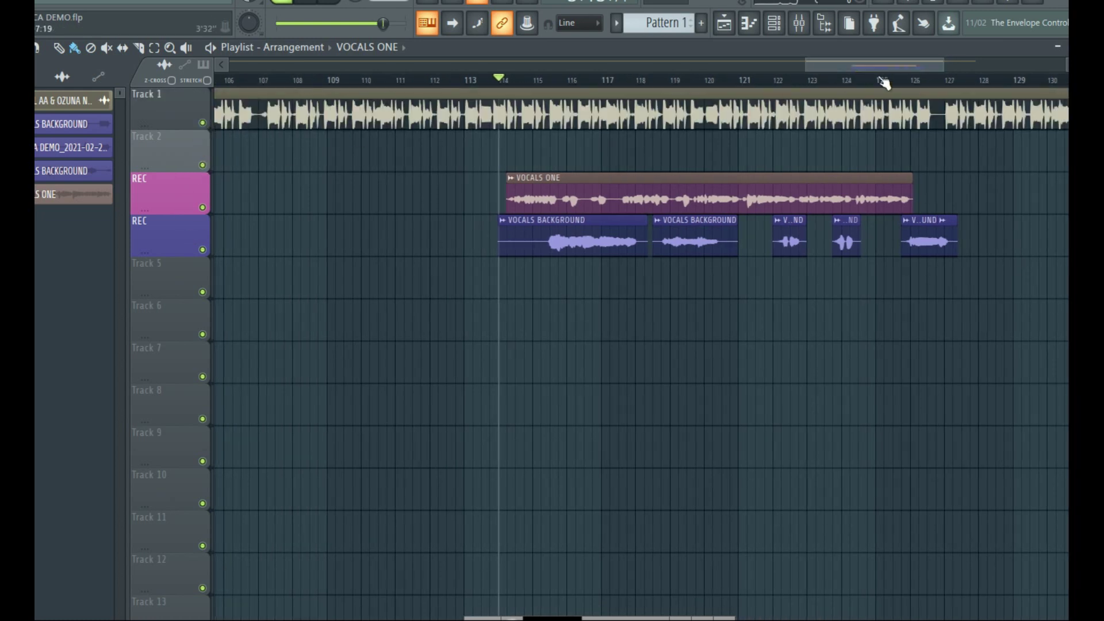
scroll(930, 64, down, 5)
scroll(922, 64, up, 1)
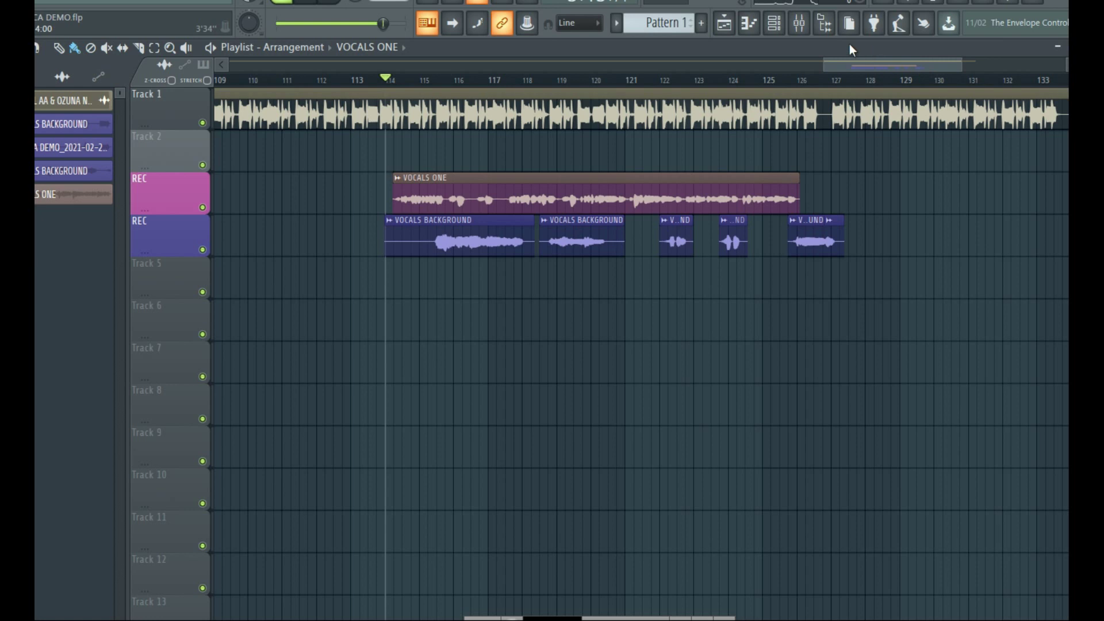
Play the vocal clips together with the Track 1 beat from just before bar 114
click(799, 23)
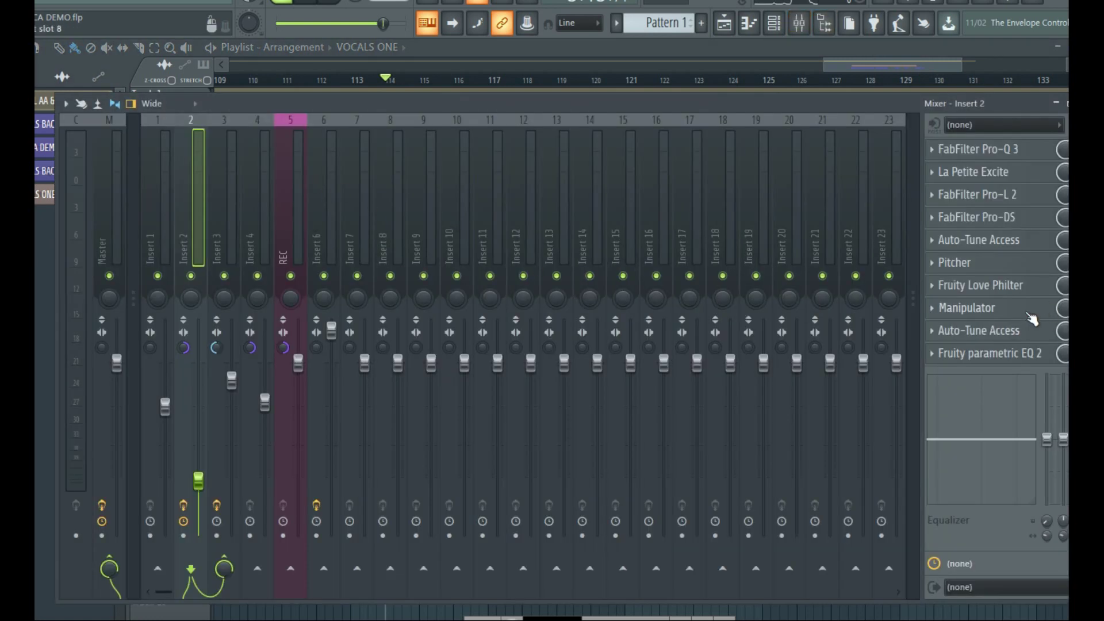
click(836, 72)
scroll(859, 68, up, 1)
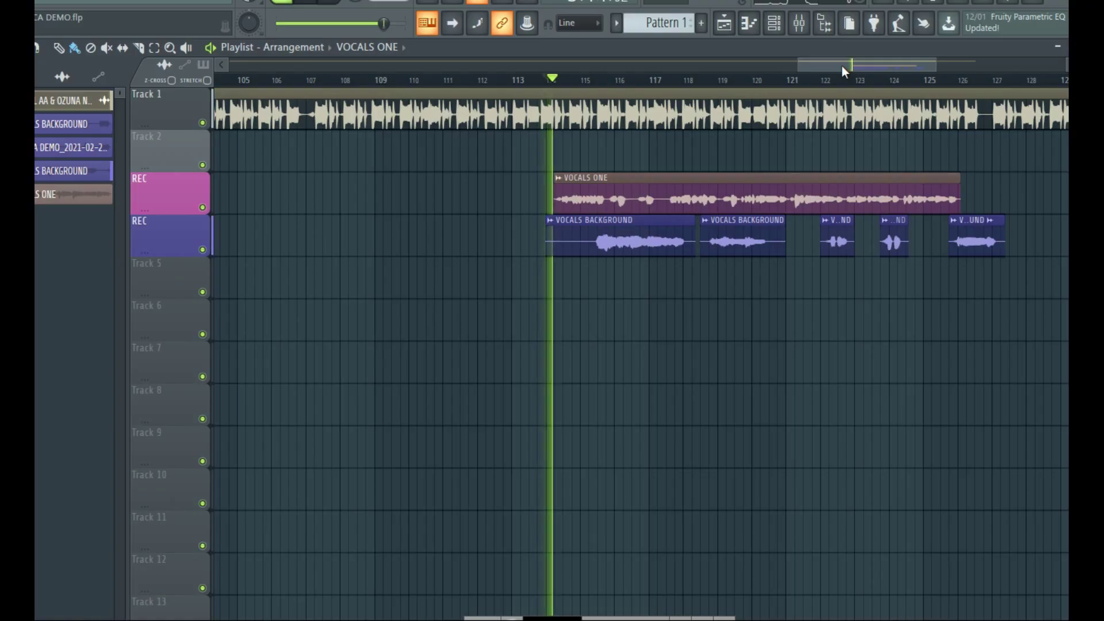
drag(842, 66, 857, 69)
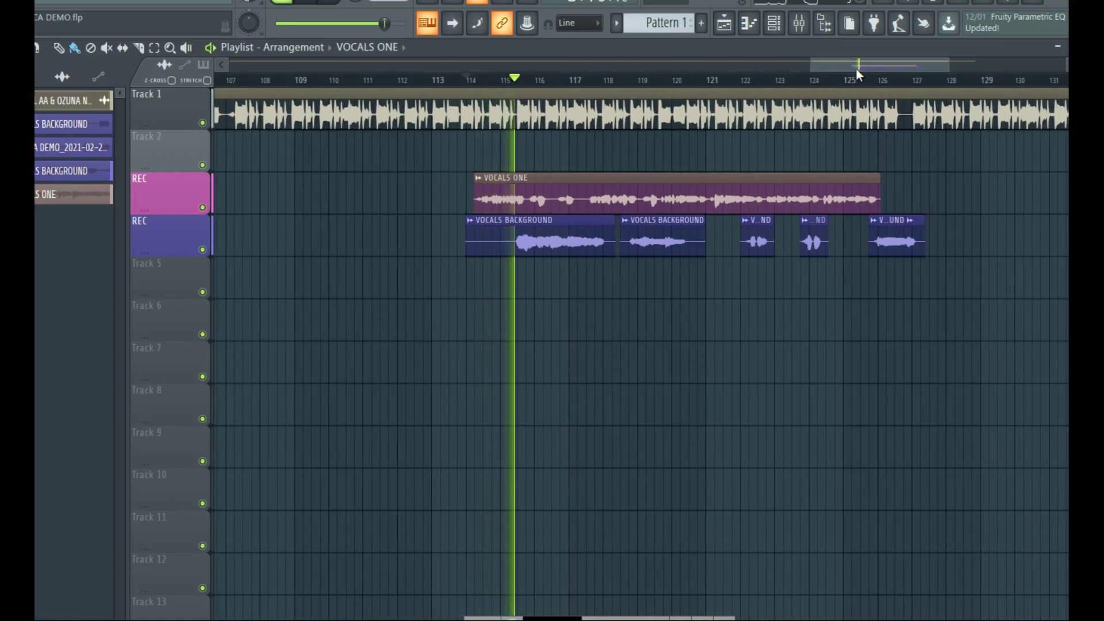
Lower Insert 2's volume fader slightly in the mixer during playback, and stop the song back in the playlist
click(799, 23)
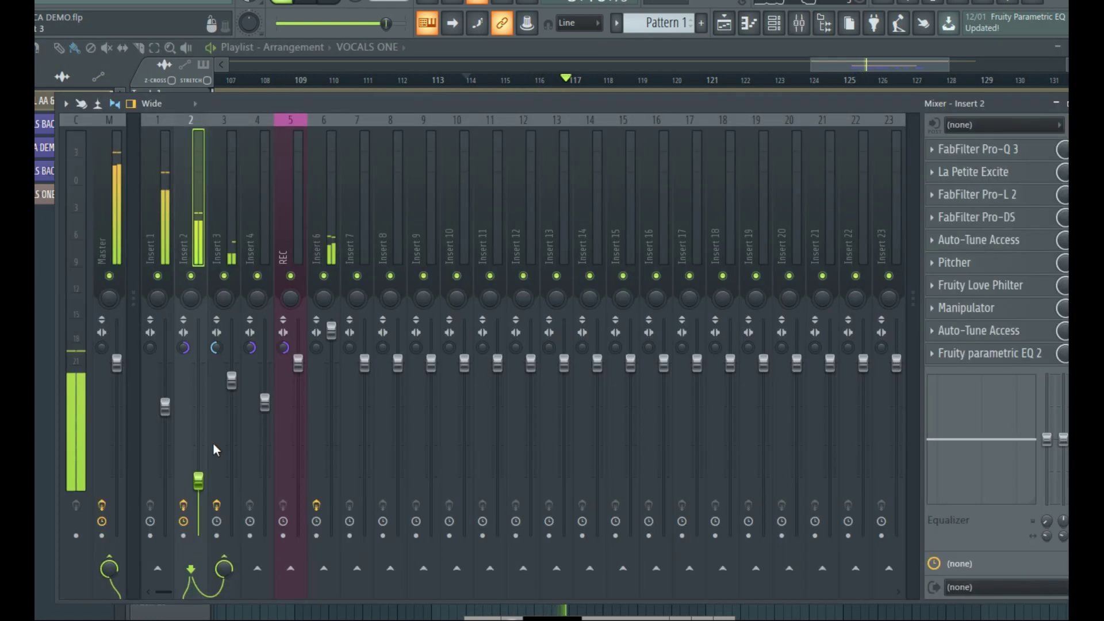
drag(198, 481, 198, 490)
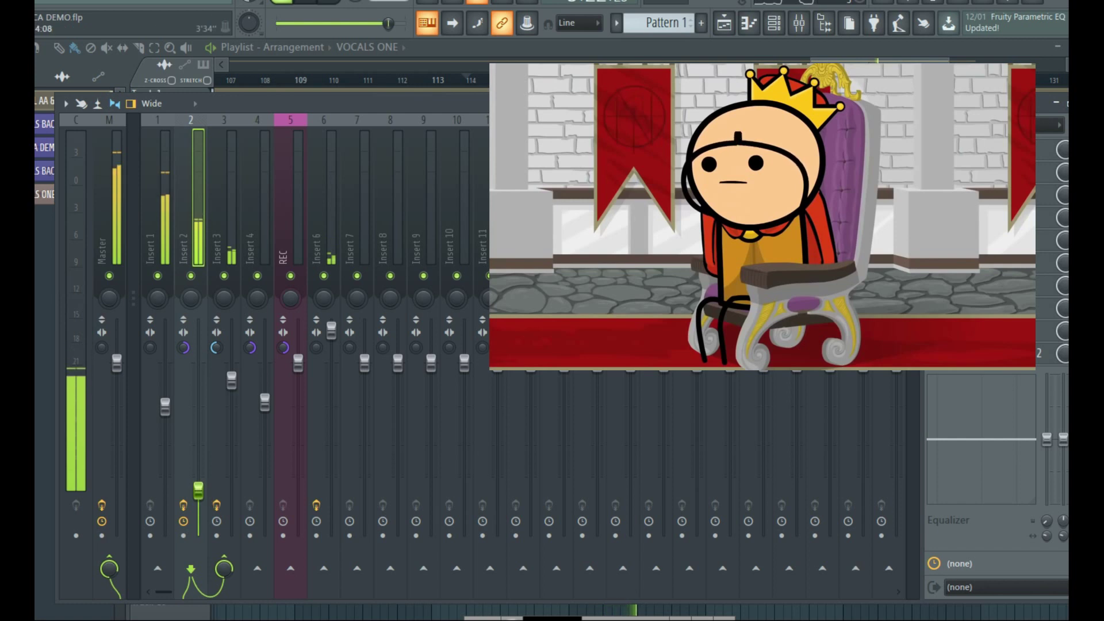
key(F9)
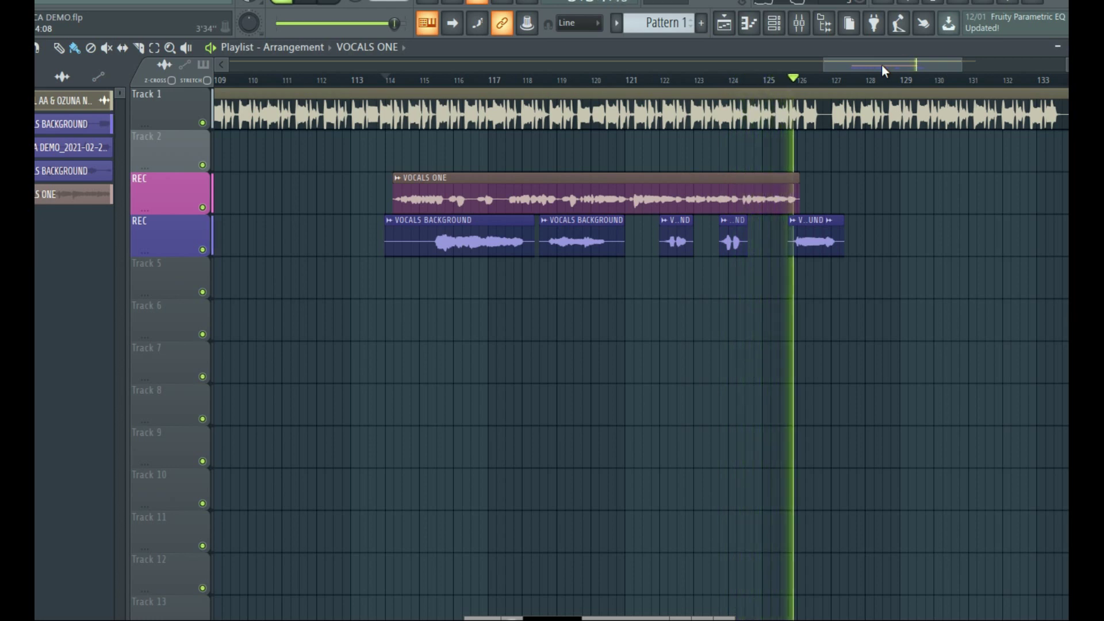
key(space)
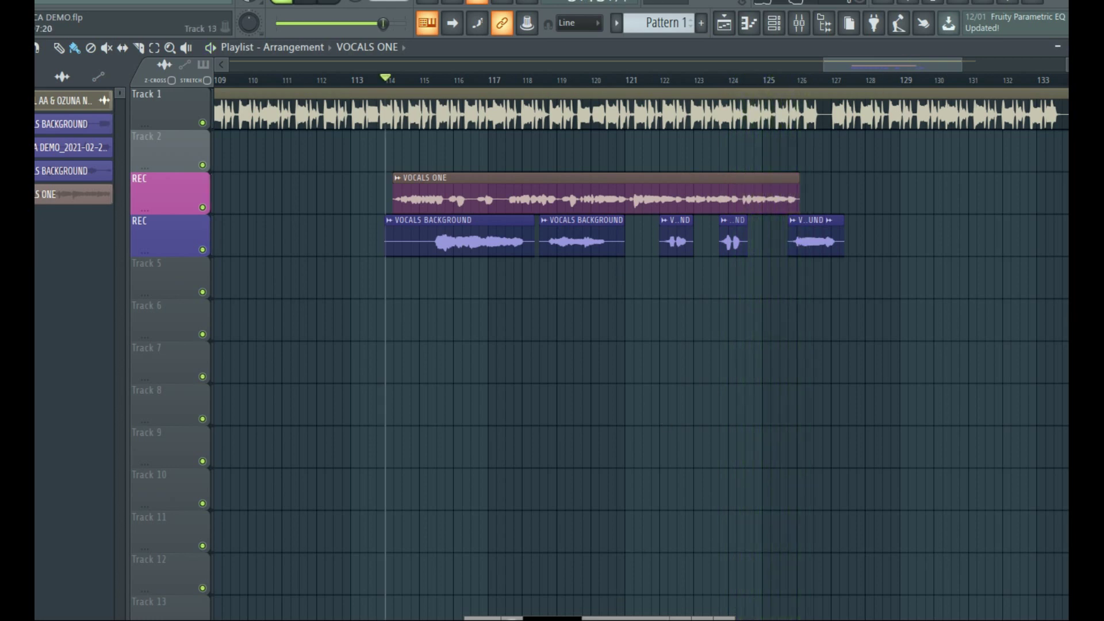
mouse_move(878, 66)
mouse_down()
mouse_move(862, 67)
mouse_move(873, 67)
mouse_up()
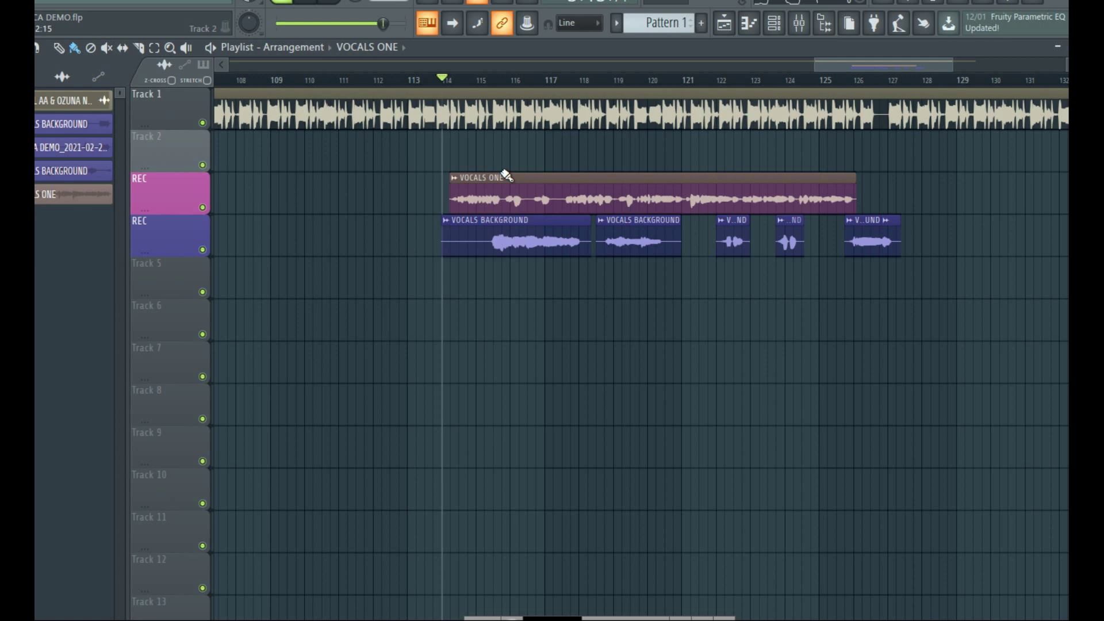
scroll(451, 86, up, 4)
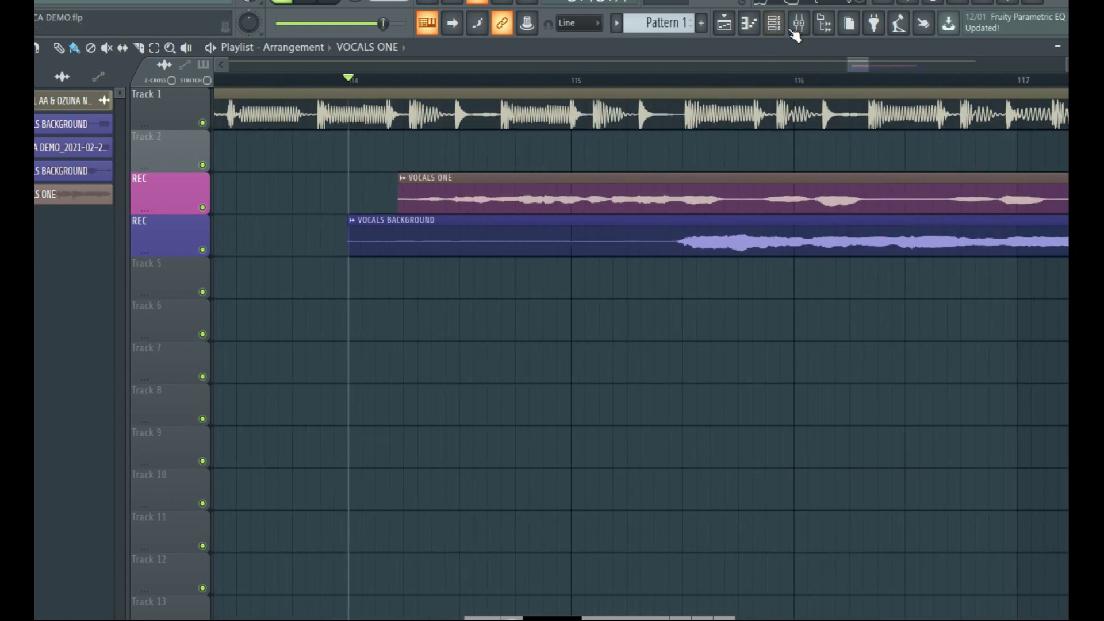
click(797, 25)
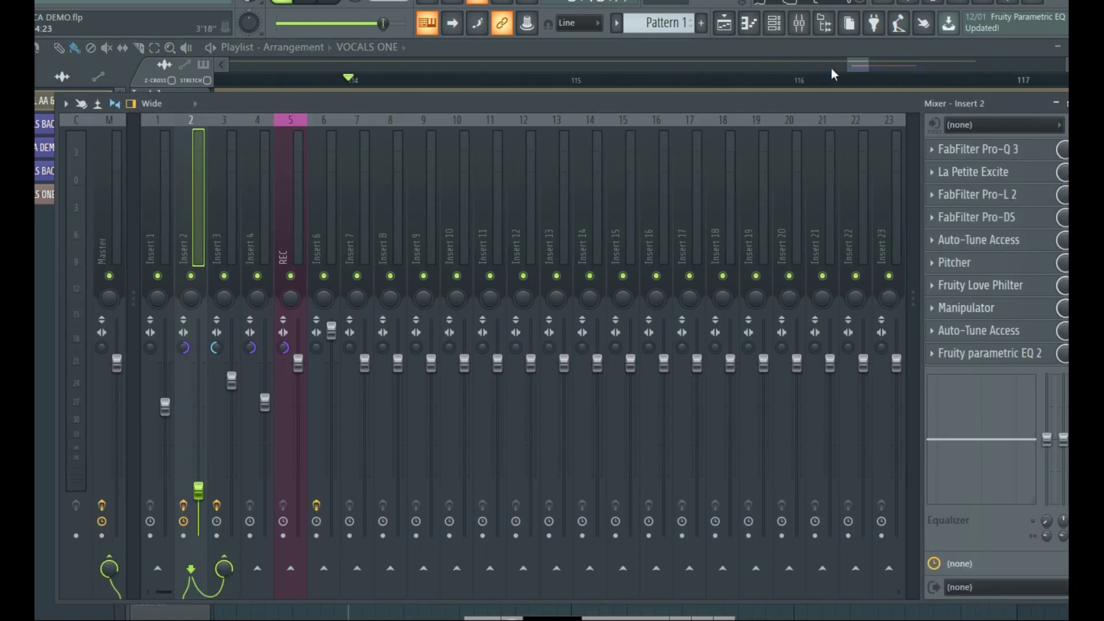
drag(857, 69, 850, 69)
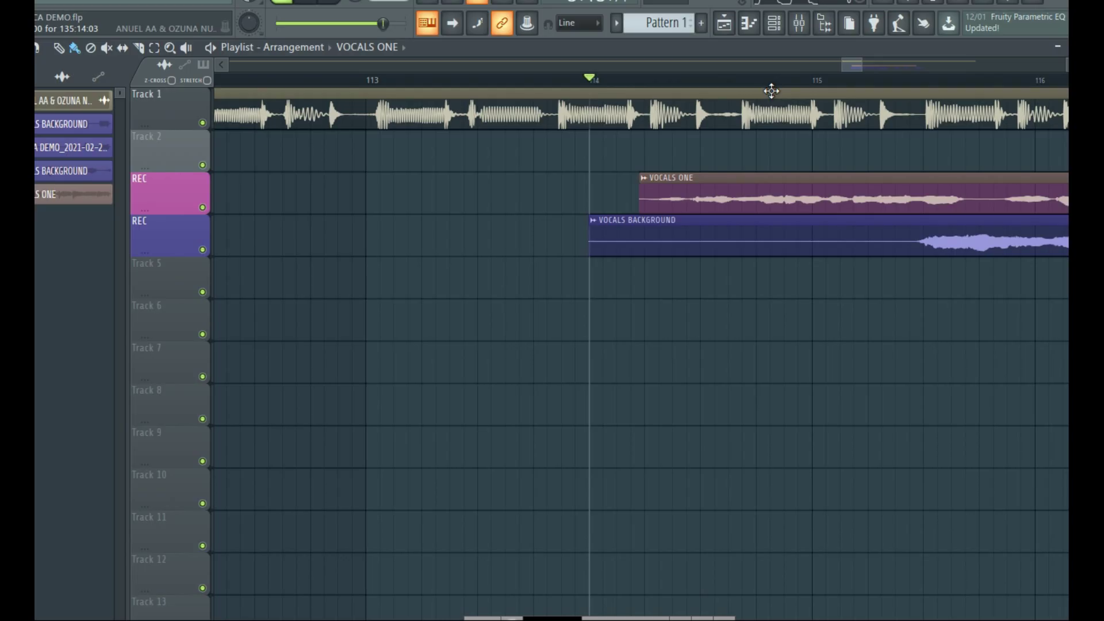
scroll(773, 87, down, 5)
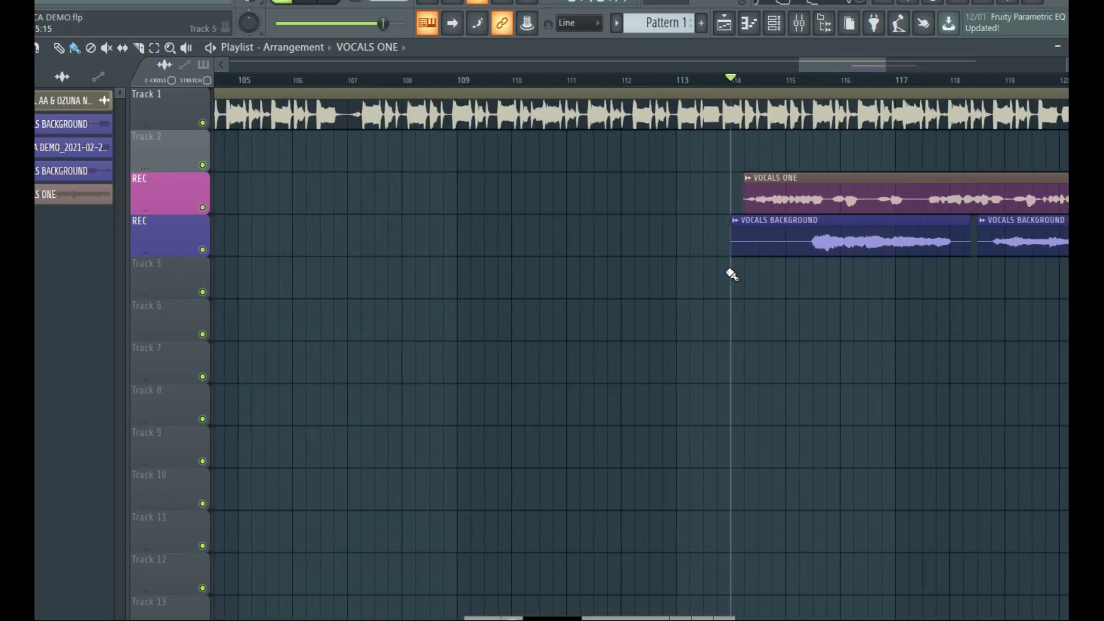
drag(867, 65, 890, 67)
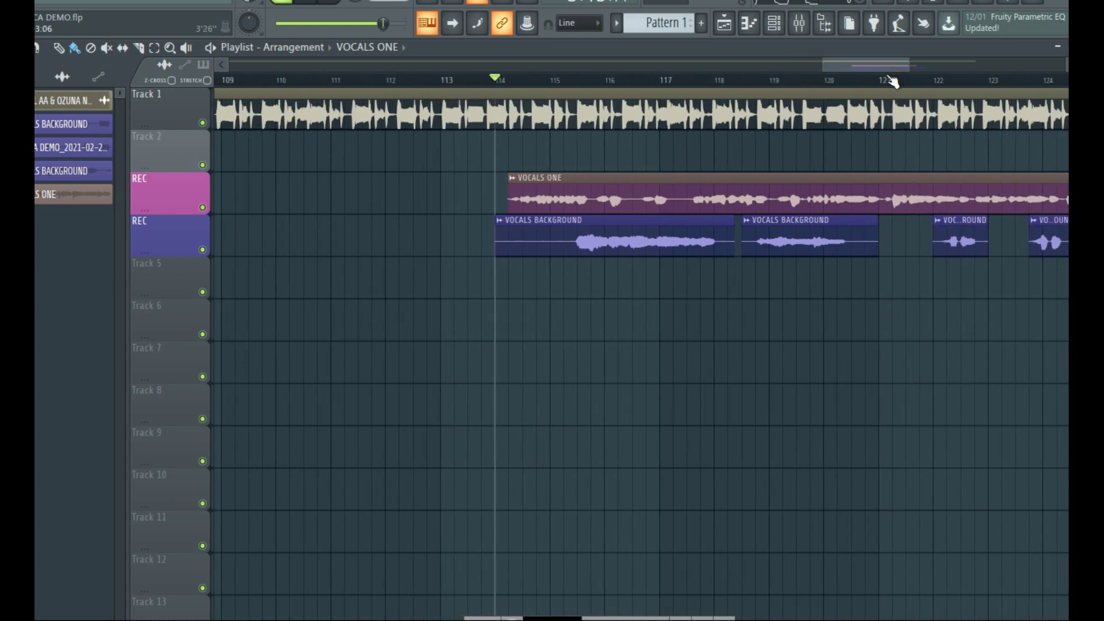
scroll(891, 81, down, 3)
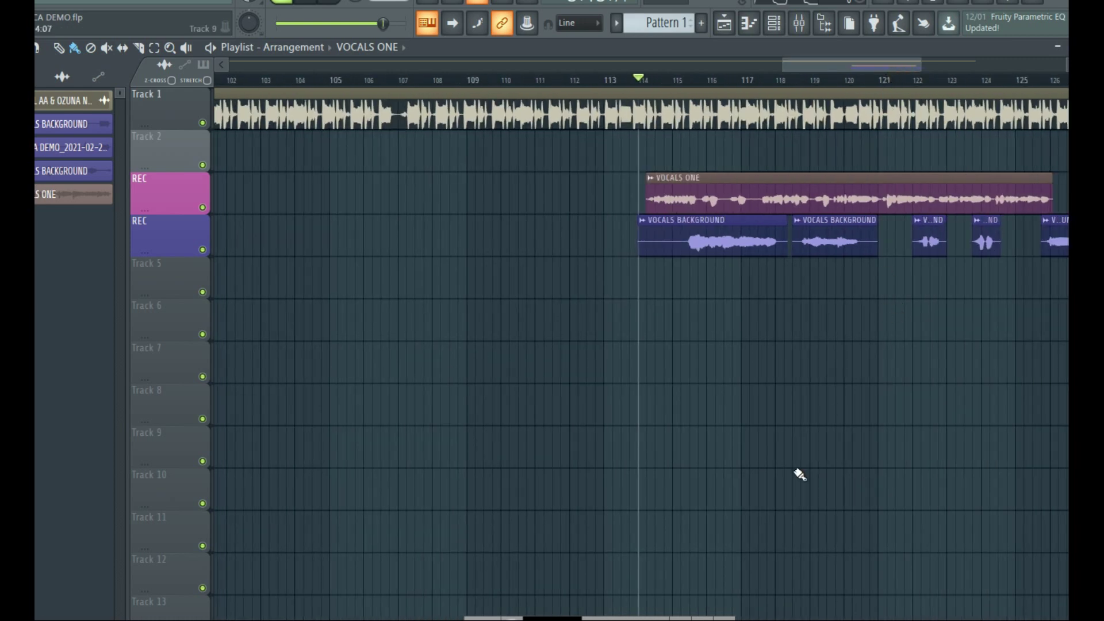
drag(813, 67, 826, 66)
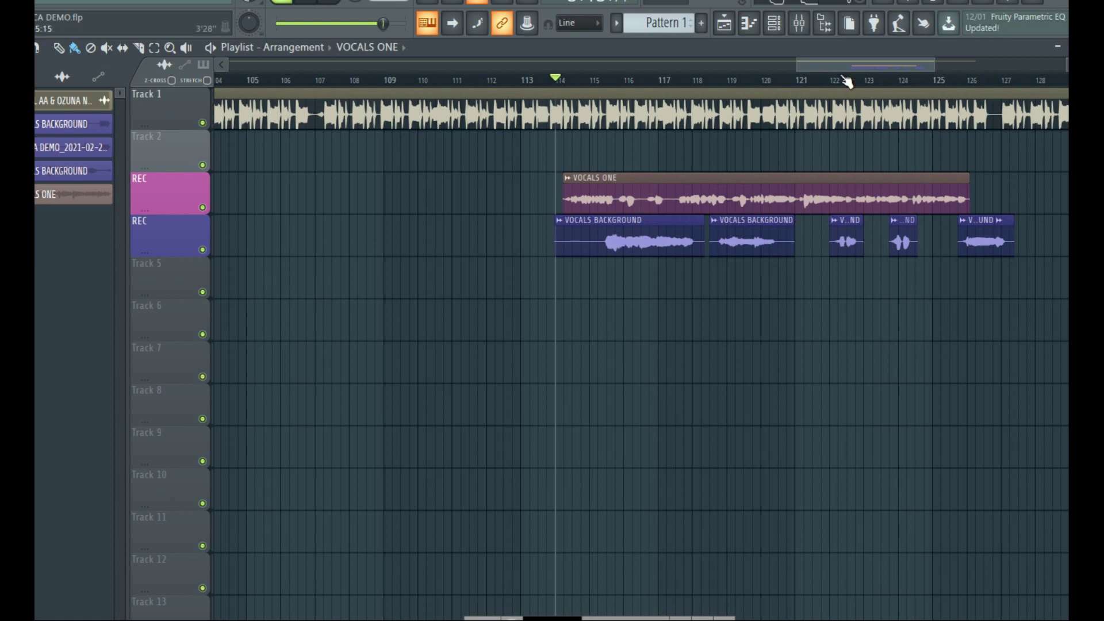
Open the Manipulator effect on Insert 2 and reposition its window to show its pitch, formant, harmonics and alternator settings
click(799, 23)
click(1004, 310)
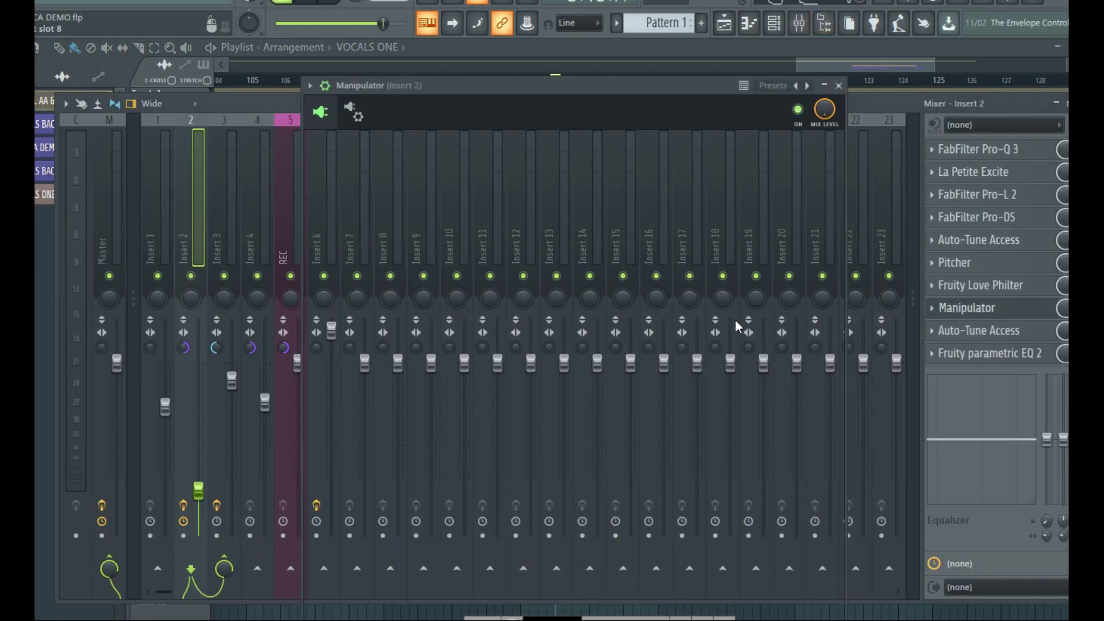
drag(702, 86, 743, 50)
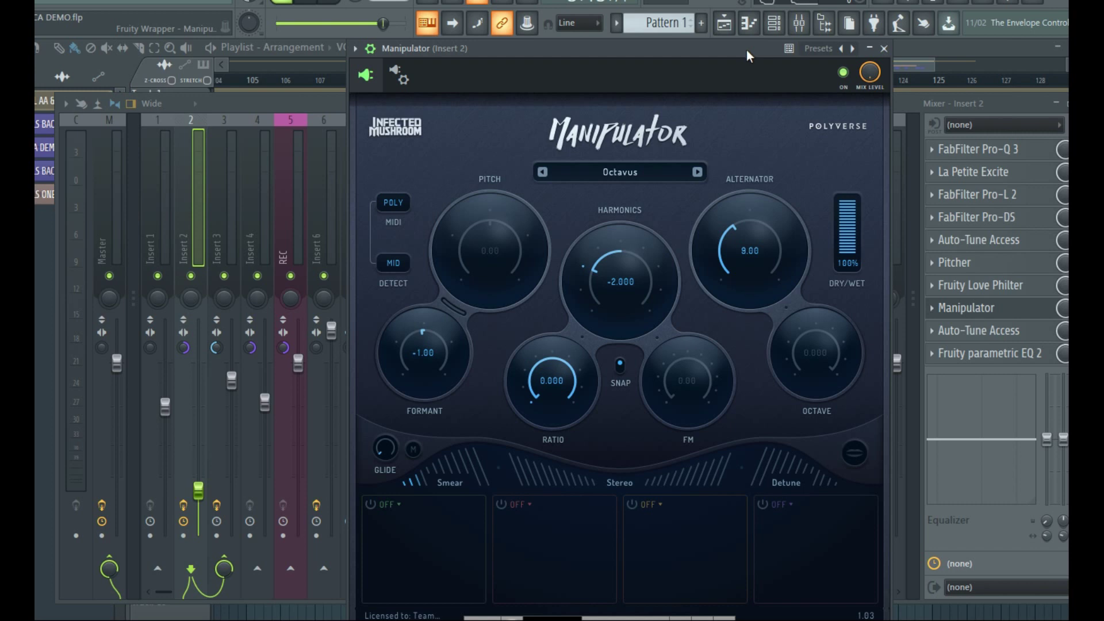
drag(746, 50, 816, 50)
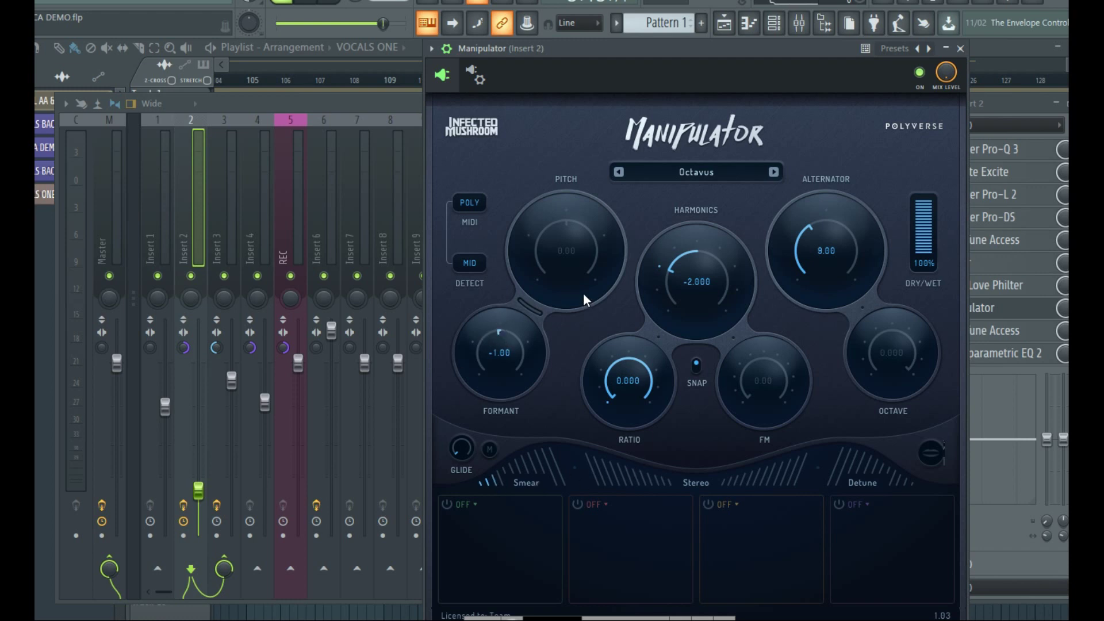
Examine the Subtle category in Manipulator's preset list, dismiss the list, and close the plugin window
click(708, 176)
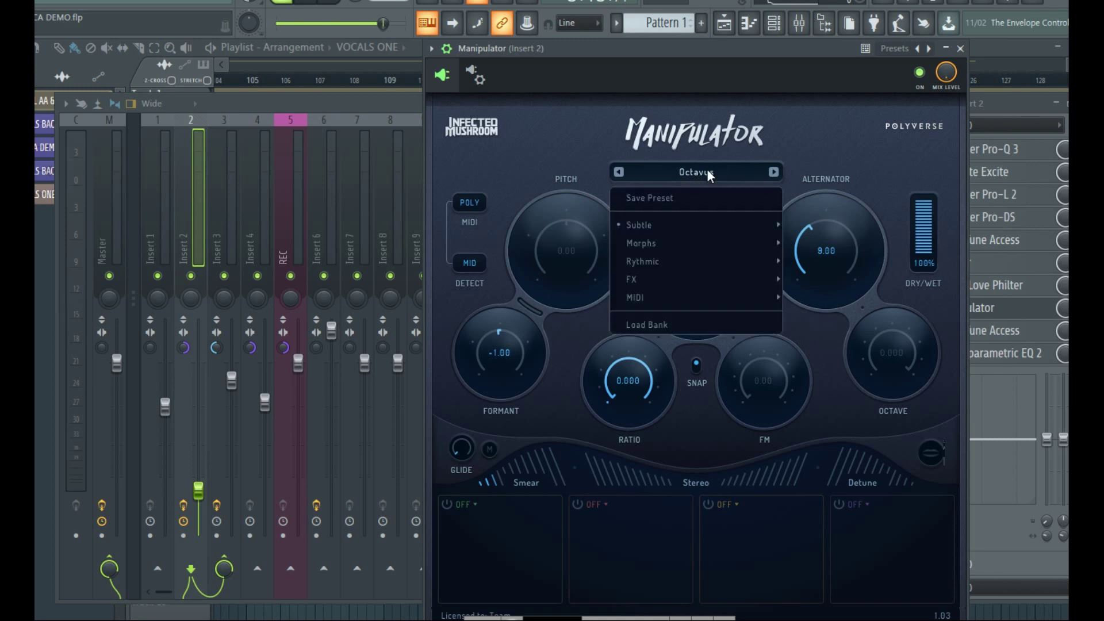
mouse_move(675, 223)
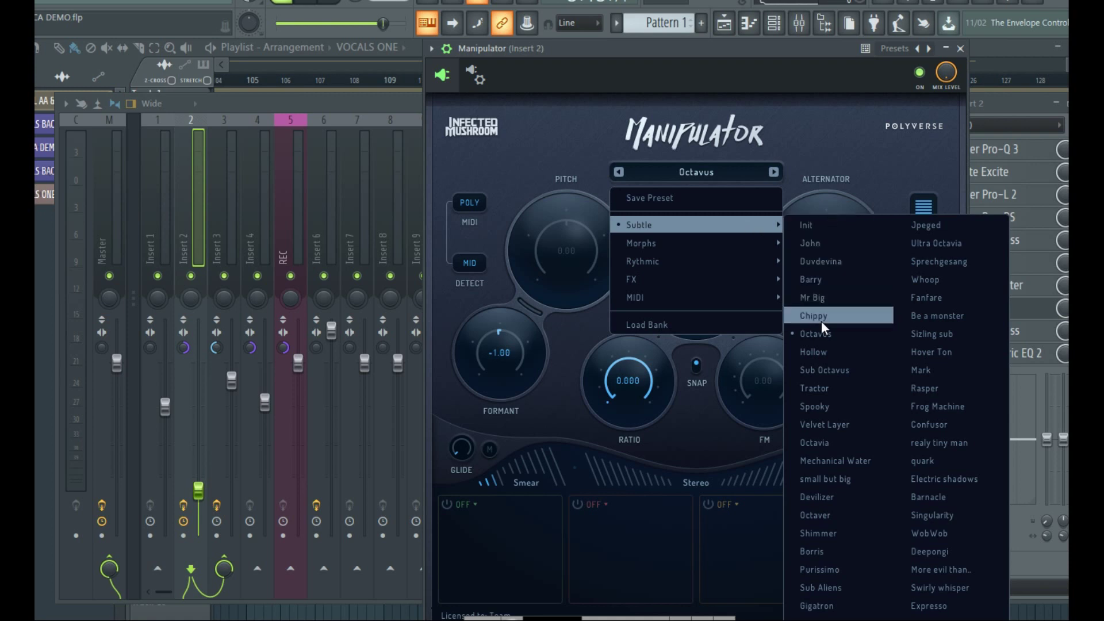
click(854, 119)
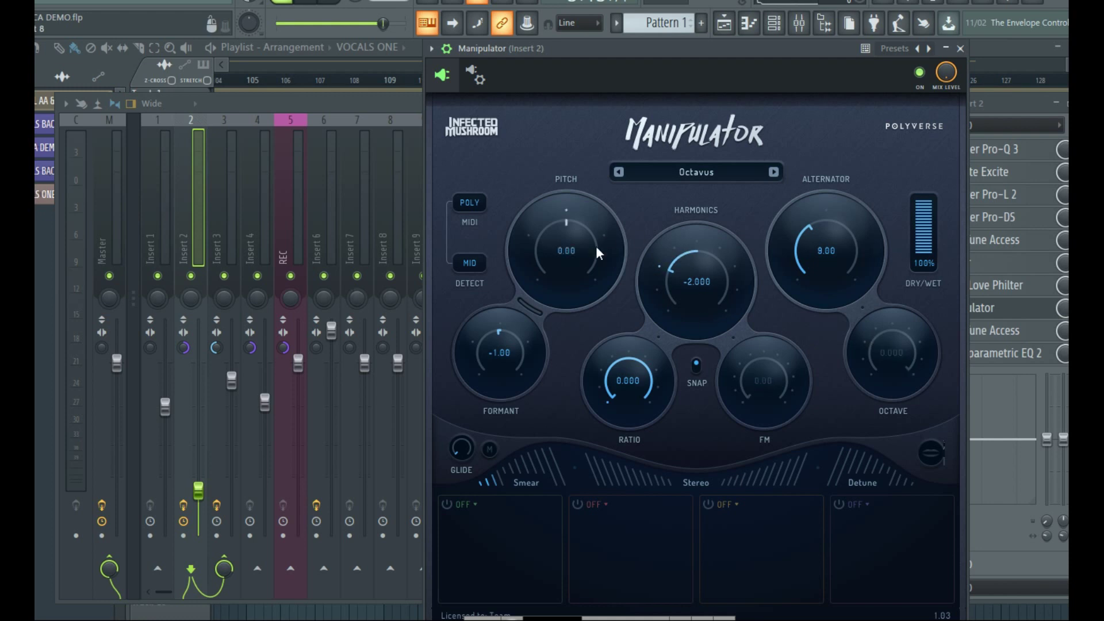
click(961, 49)
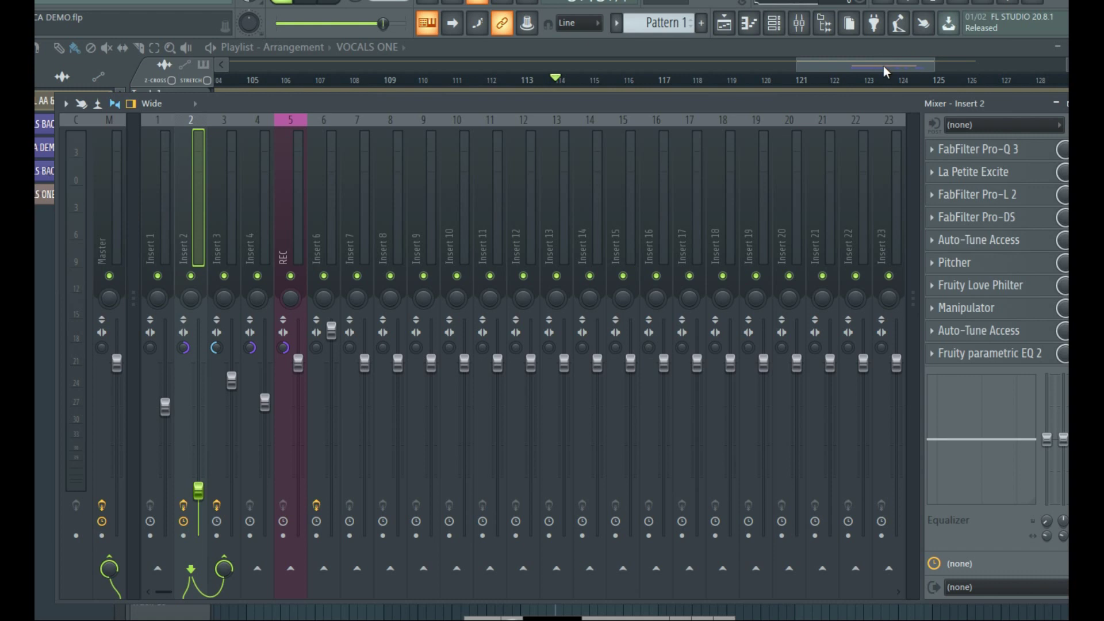
drag(883, 67, 907, 68)
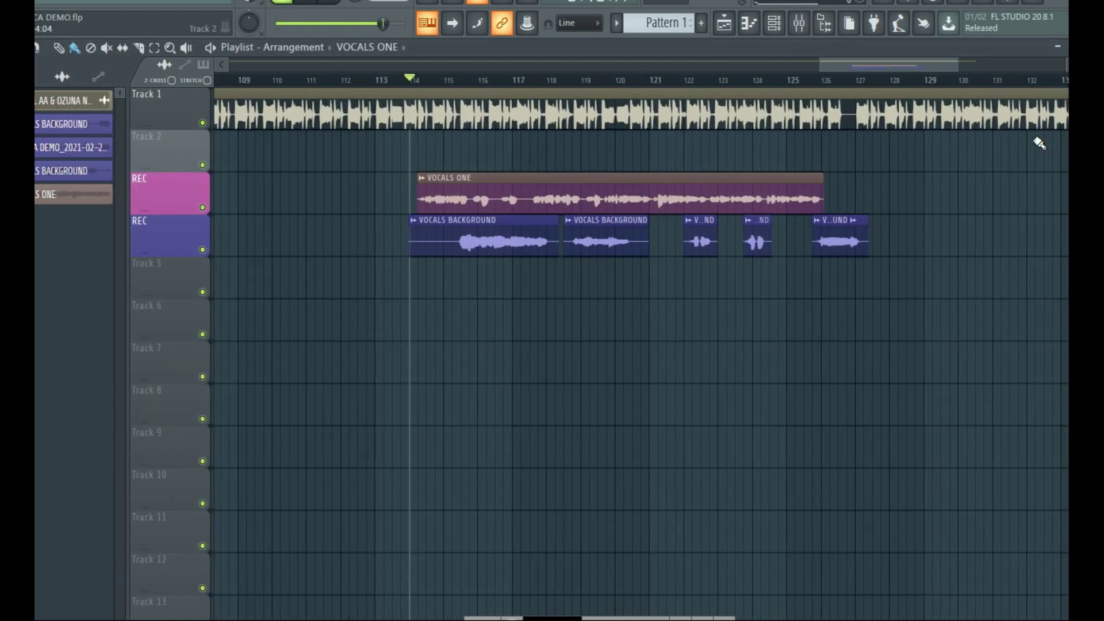
drag(895, 64, 865, 67)
scroll(670, 86, up, 6)
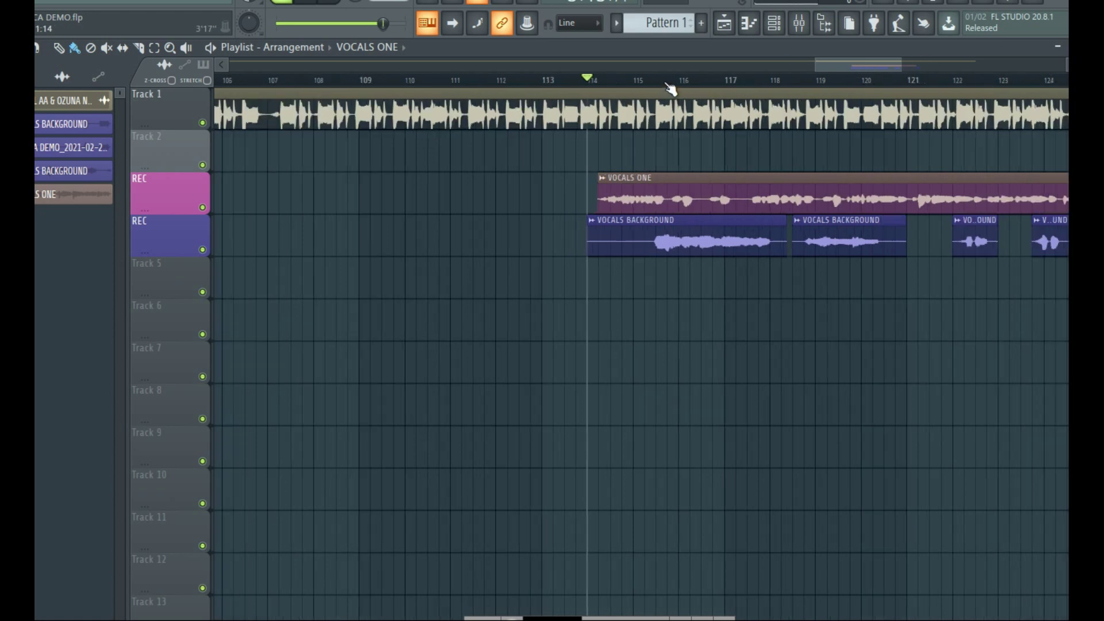
scroll(670, 86, down, 4)
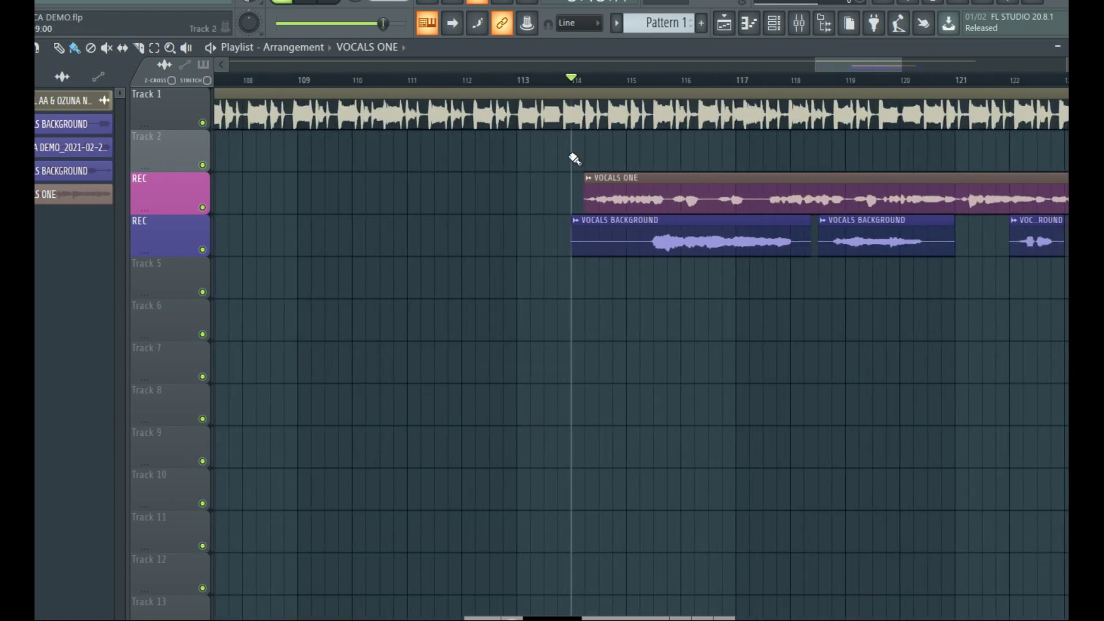
scroll(878, 63, down, 2)
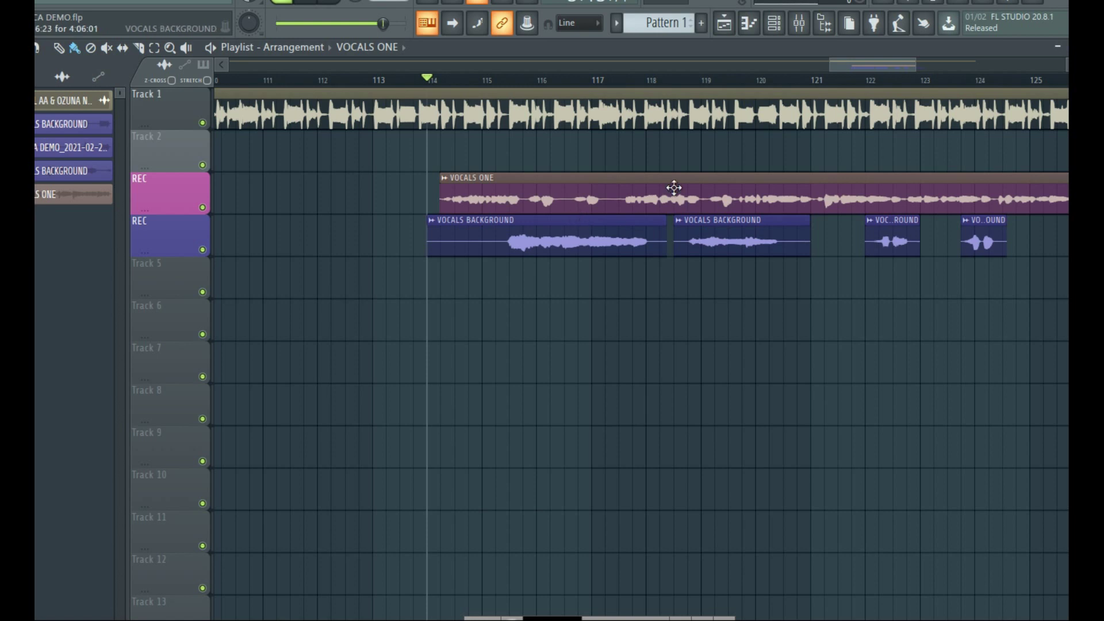
scroll(850, 64, down, 1)
click(799, 23)
key(F9)
scroll(878, 67, up, 2)
click(808, 29)
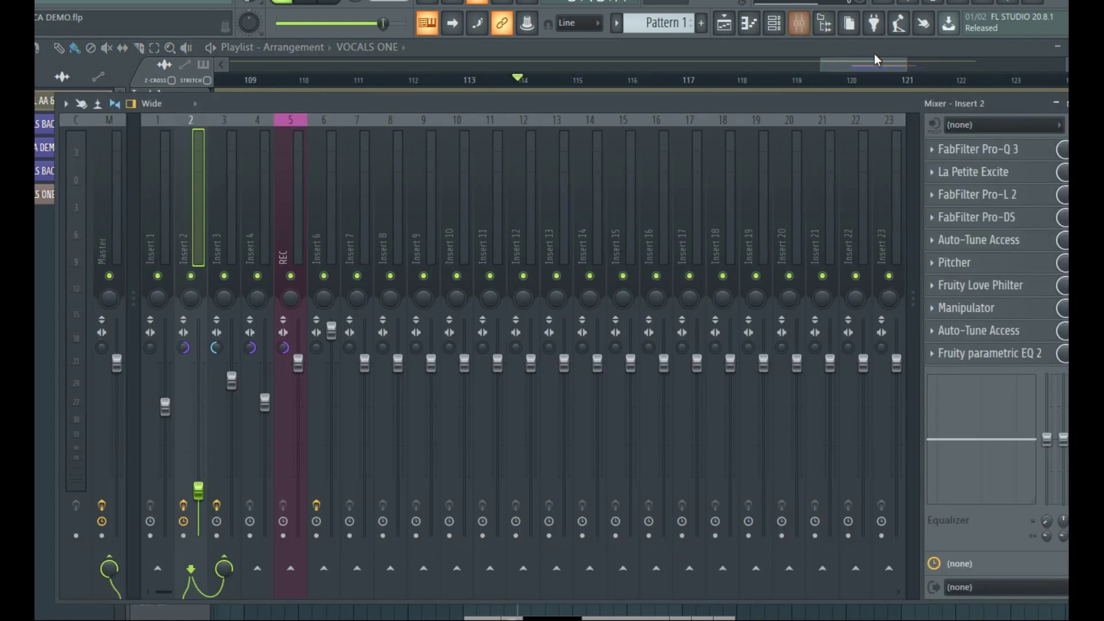
key(F9)
scroll(891, 68, down, 1)
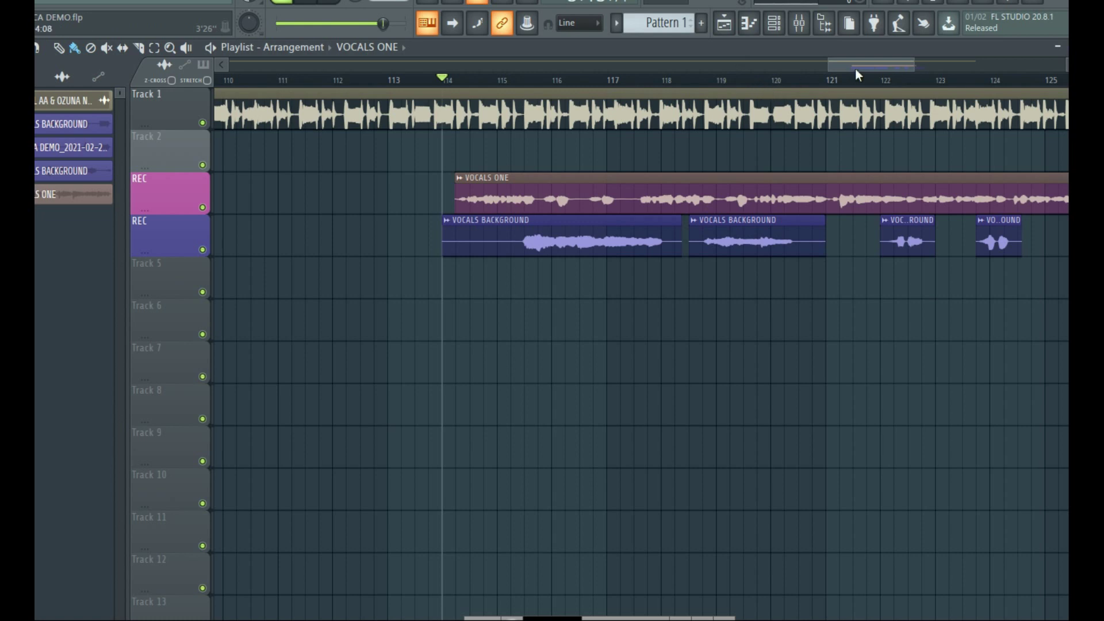
scroll(867, 66, down, 1)
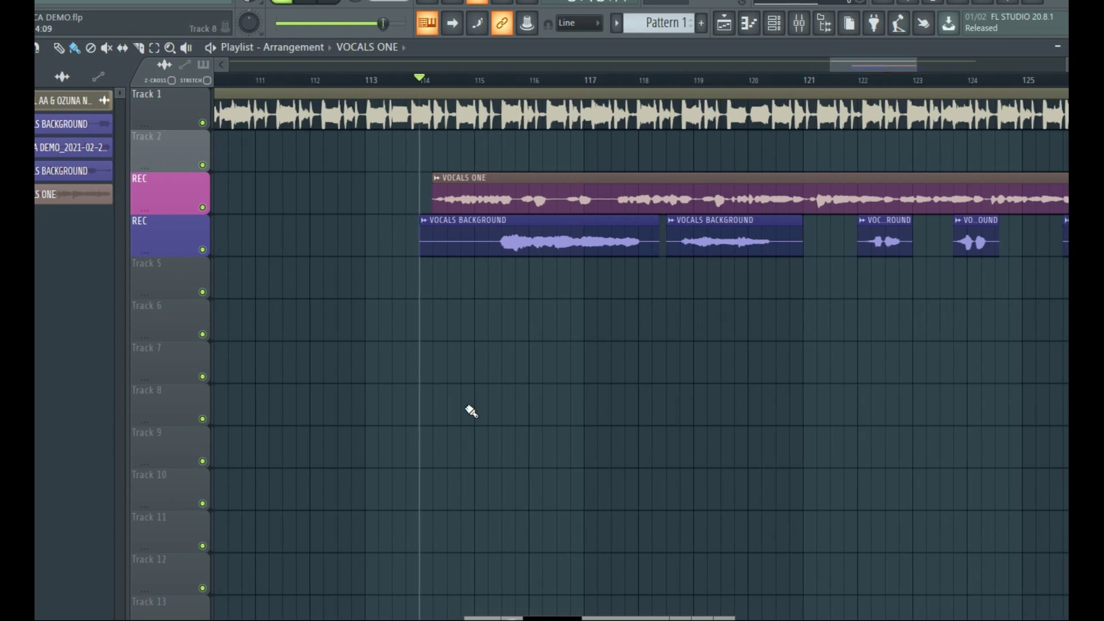
Play the vocals with the beat from just before bar 114 through the end of VOCALS ONE, following the playhead, and stop playback
scroll(874, 68, down, 1)
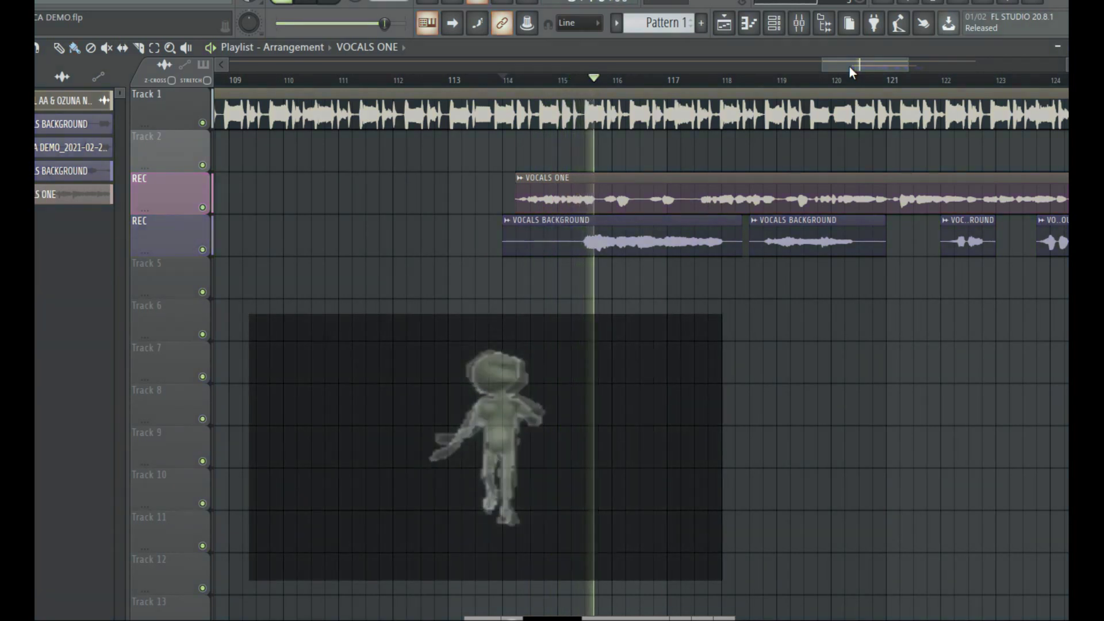
drag(852, 62, 861, 63)
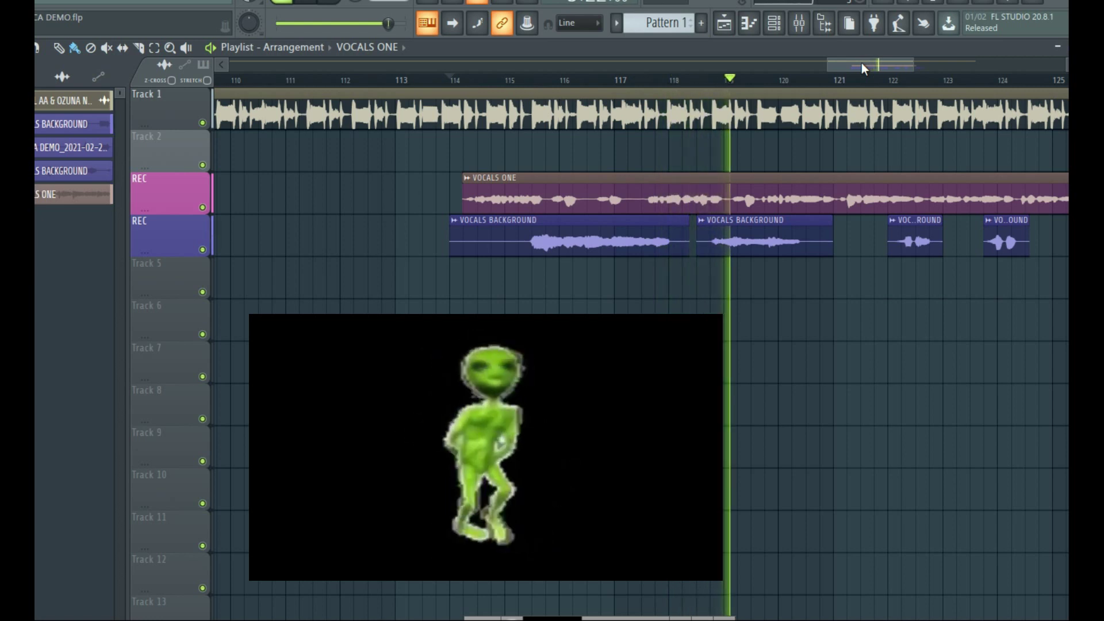
drag(861, 63, 872, 61)
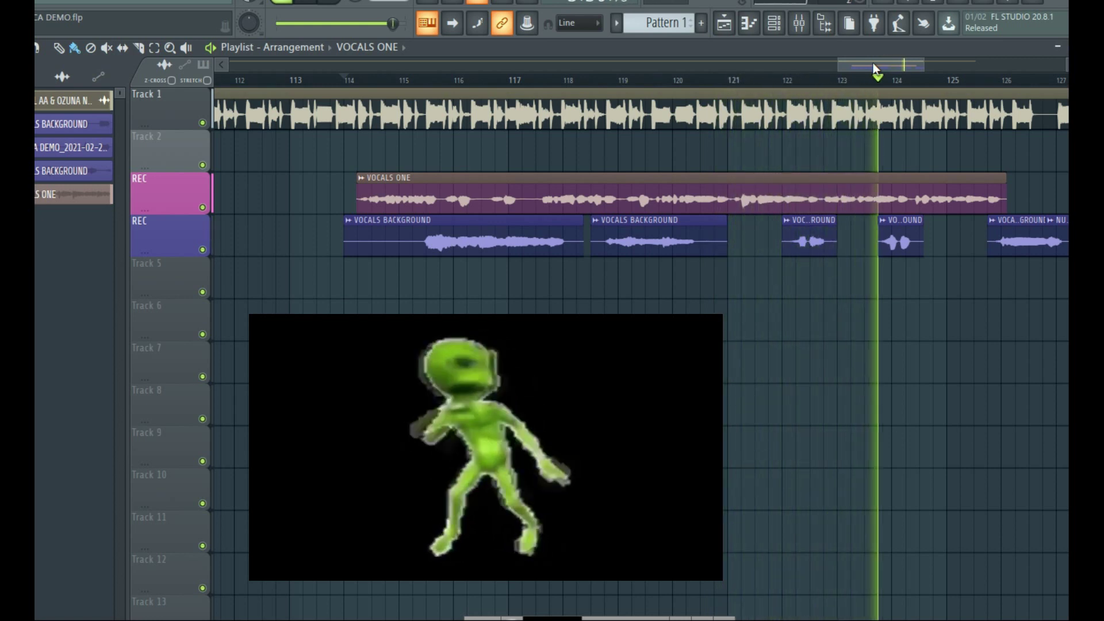
drag(871, 61, 882, 62)
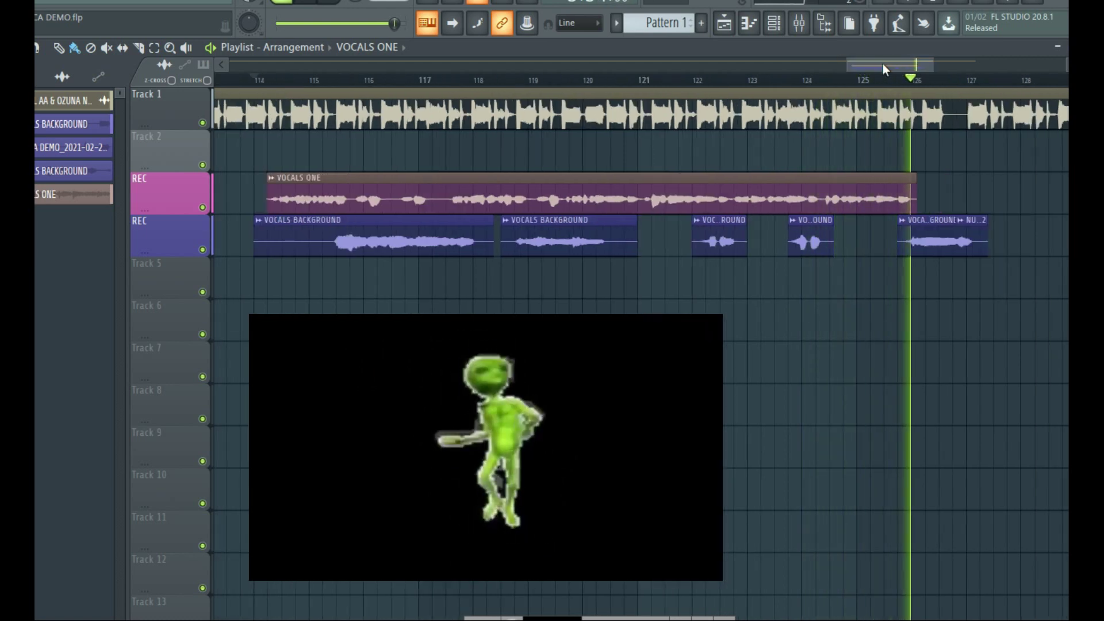
key(space)
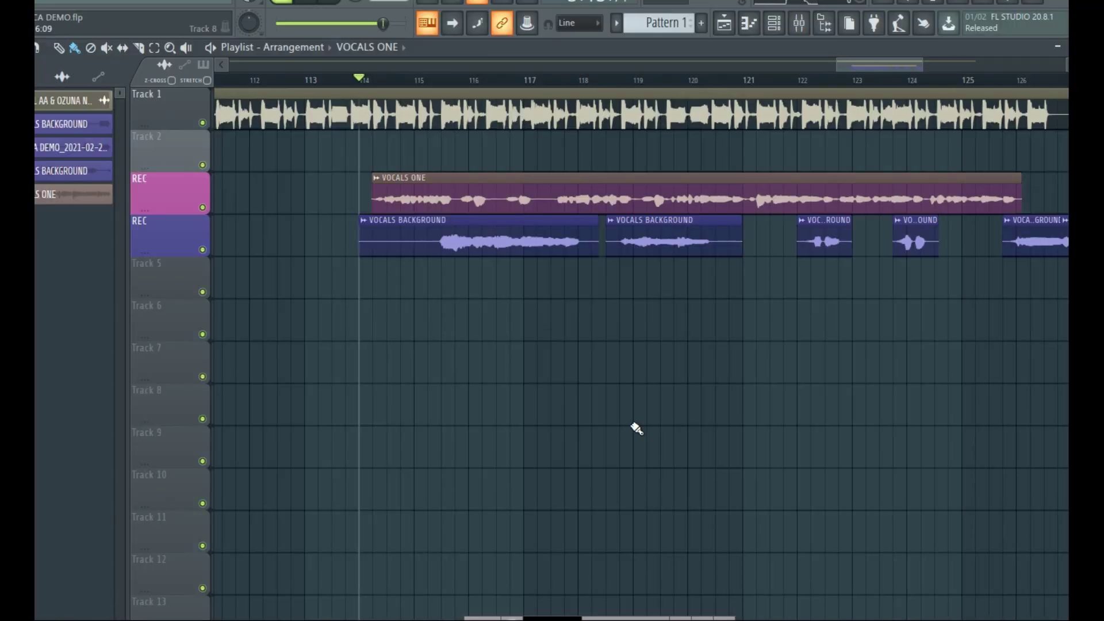
drag(870, 67, 869, 62)
click(799, 23)
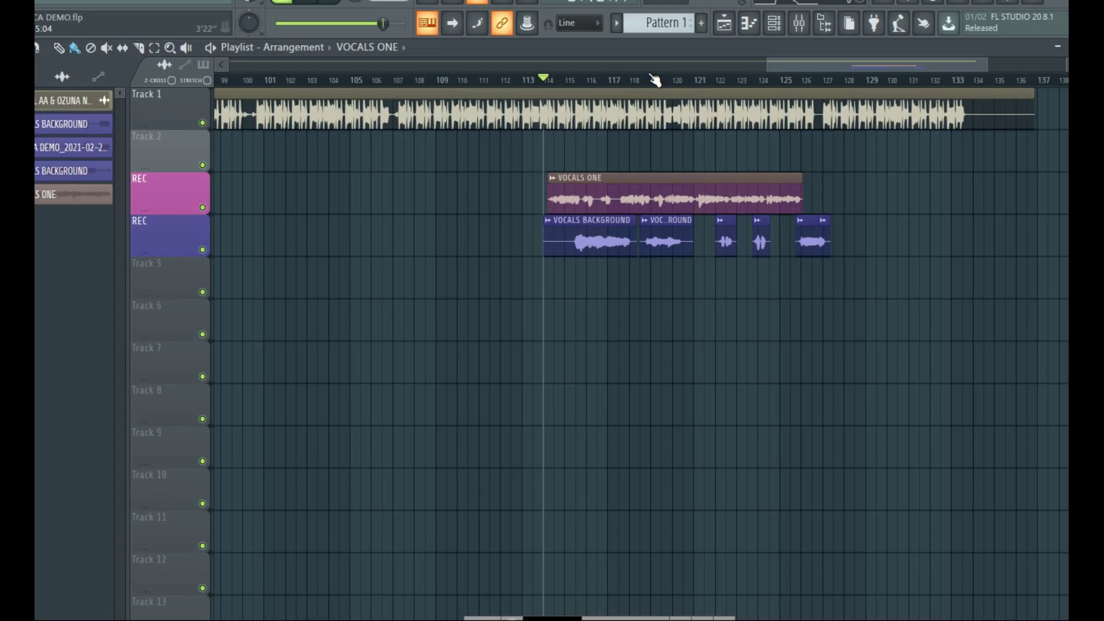
drag(860, 71, 846, 67)
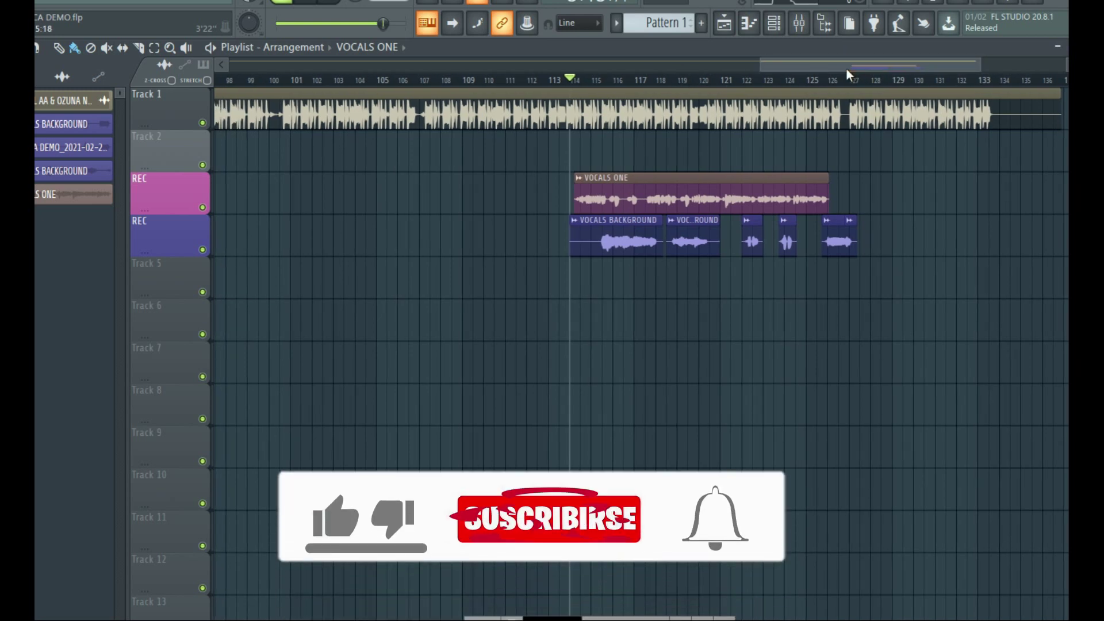